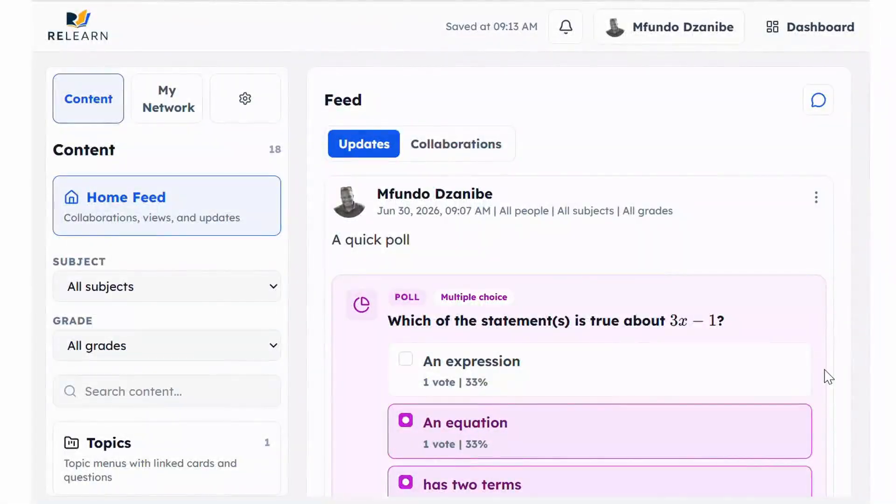
Browse the Home Feed, then start a new update draft from the chat icon beside Feed
scroll(827, 376, "down", 1)
scroll(828, 376, "down", 6)
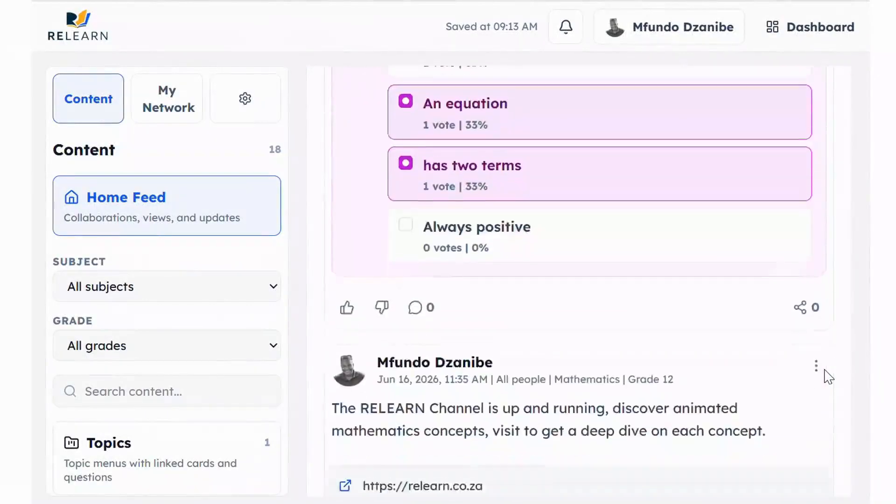
scroll(829, 376, "up", 5)
scroll(829, 377, "up", 1)
scroll(829, 376, "down", 5)
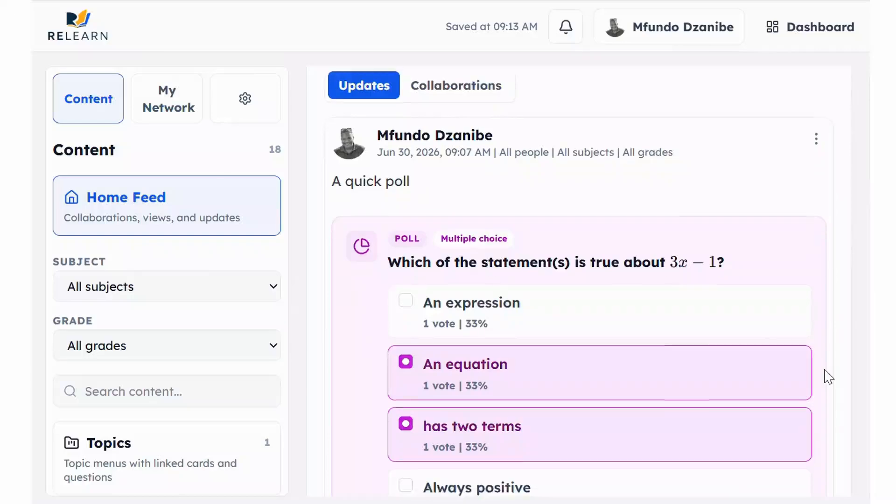
scroll(829, 376, "down", 11)
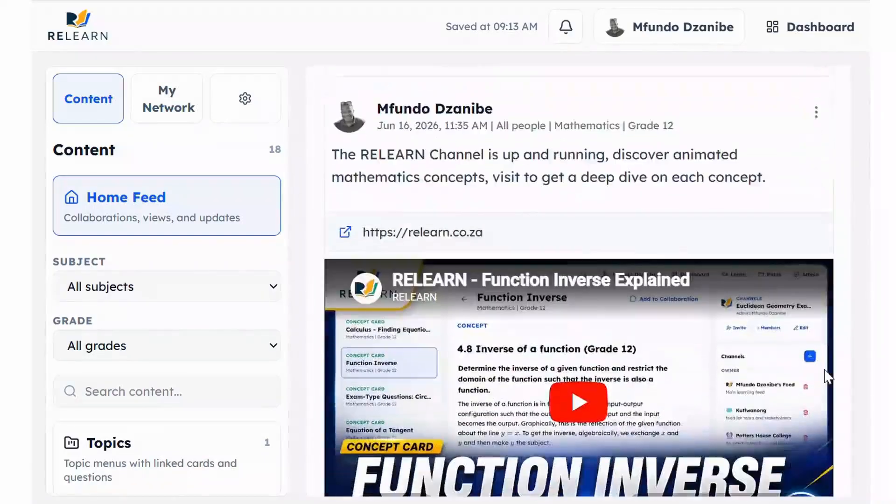
scroll(829, 377, "up", 10)
scroll(829, 377, "up", 6)
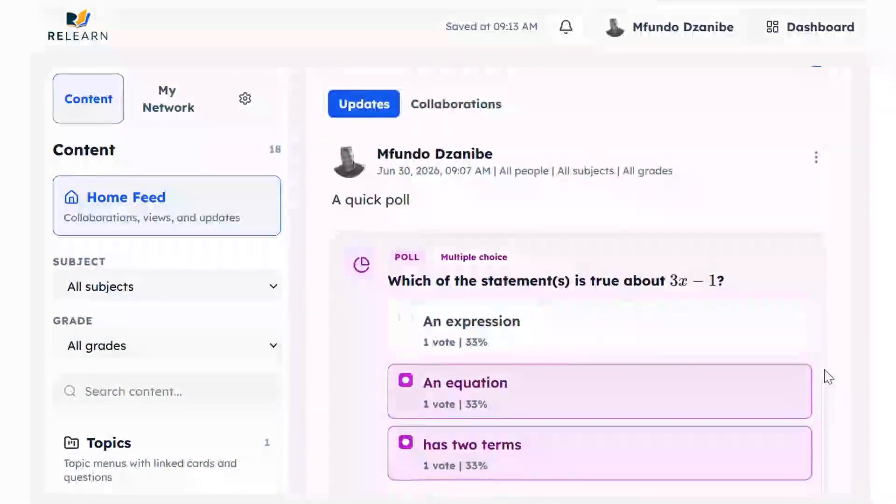
scroll(826, 374, "down", 13)
scroll(793, 331, "down", 11)
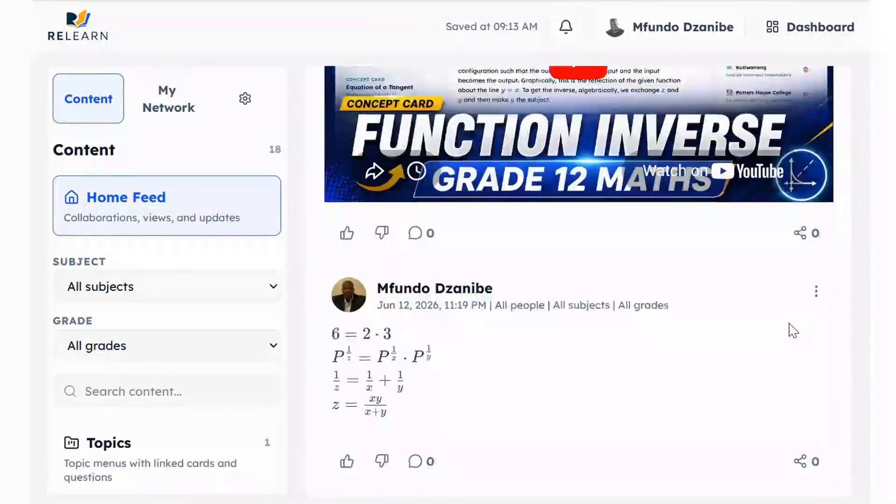
scroll(792, 330, "up", 3)
scroll(718, 329, "down", 9)
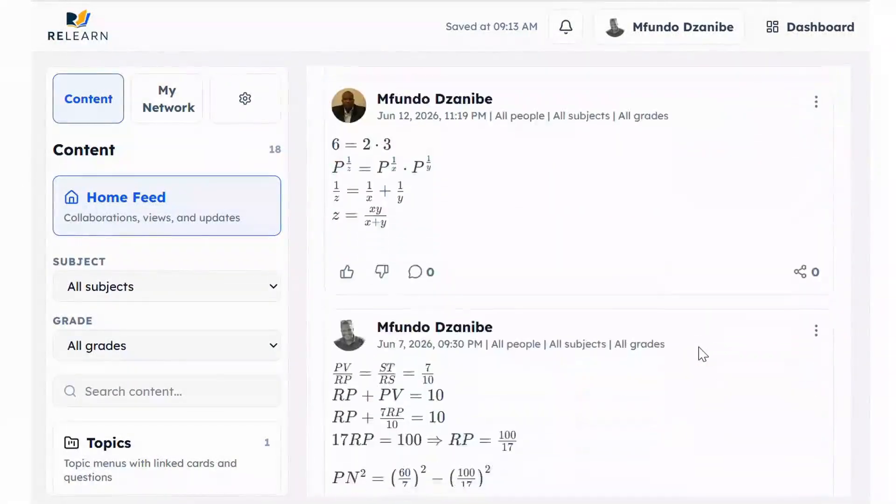
scroll(657, 348, "down", 12)
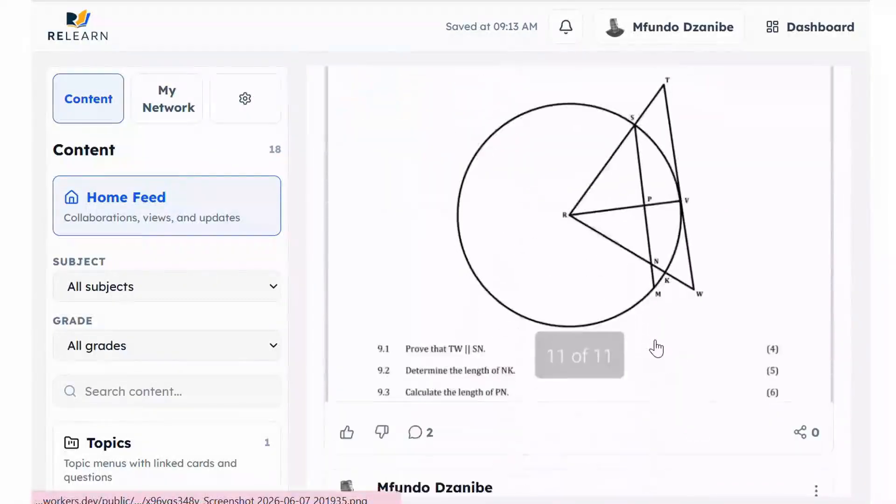
scroll(658, 348, "up", 5)
scroll(658, 348, "up", 18)
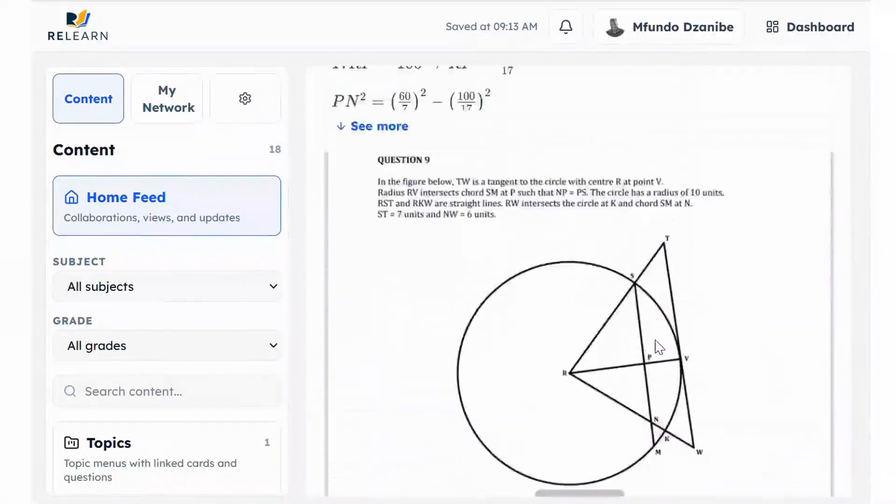
scroll(658, 348, "up", 8)
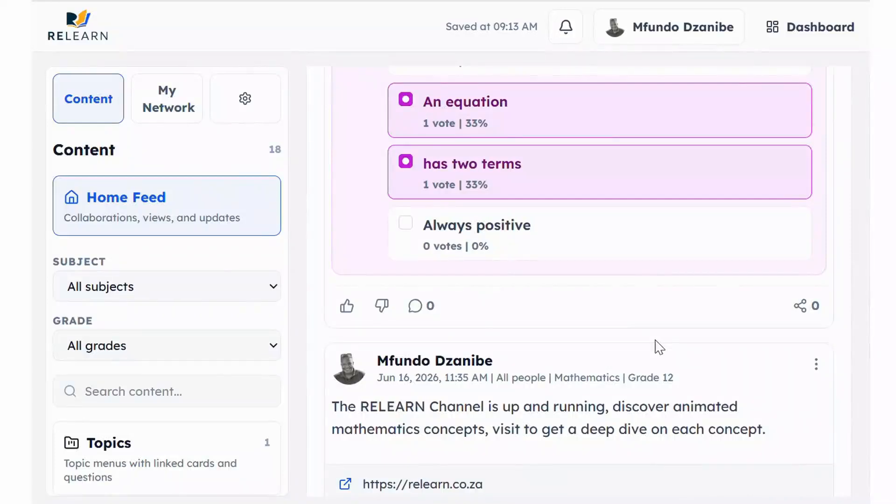
scroll(659, 347, "up", 7)
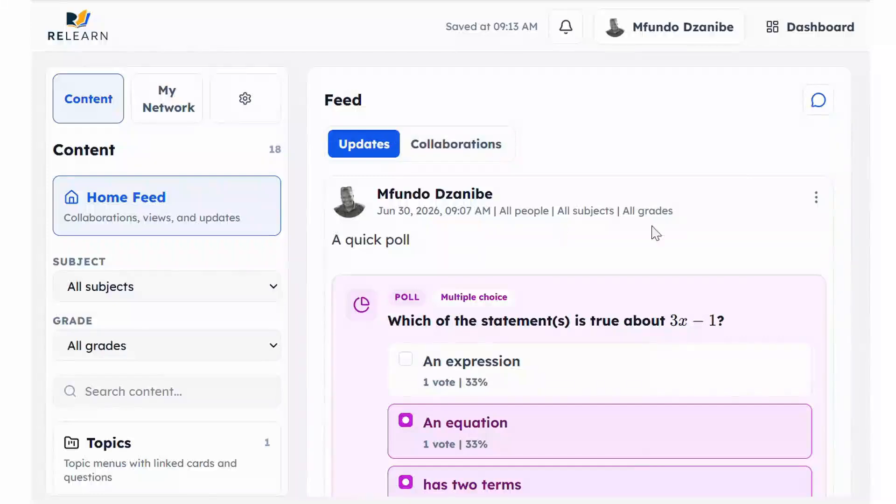
left_click(821, 109)
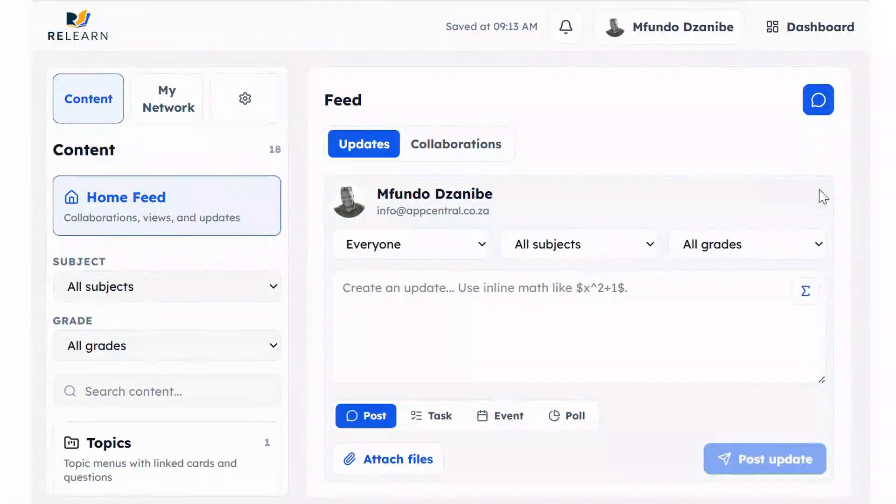
Keep the update's audience at Everyone, All subjects and All grades, ready to write
left_click(441, 254)
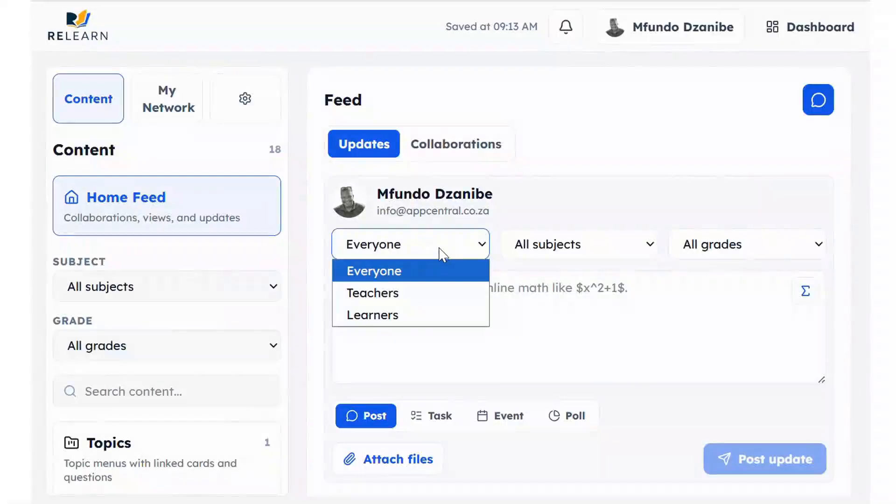
left_click(441, 254)
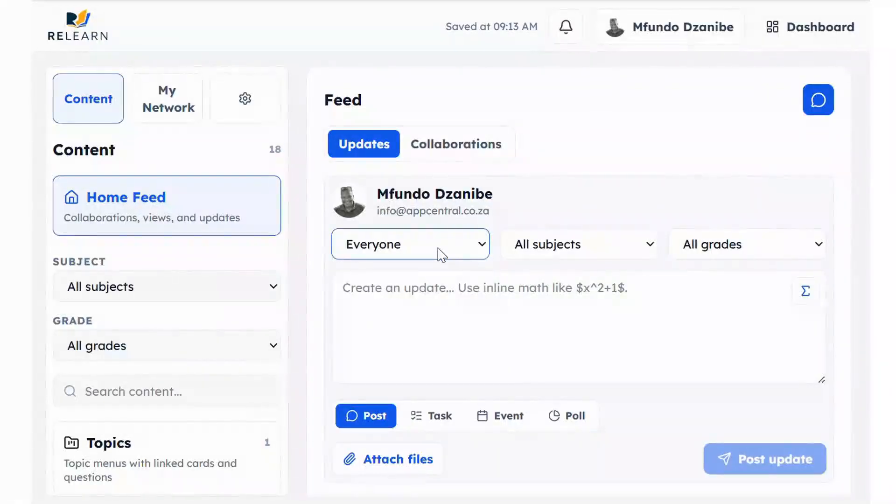
left_click(529, 250)
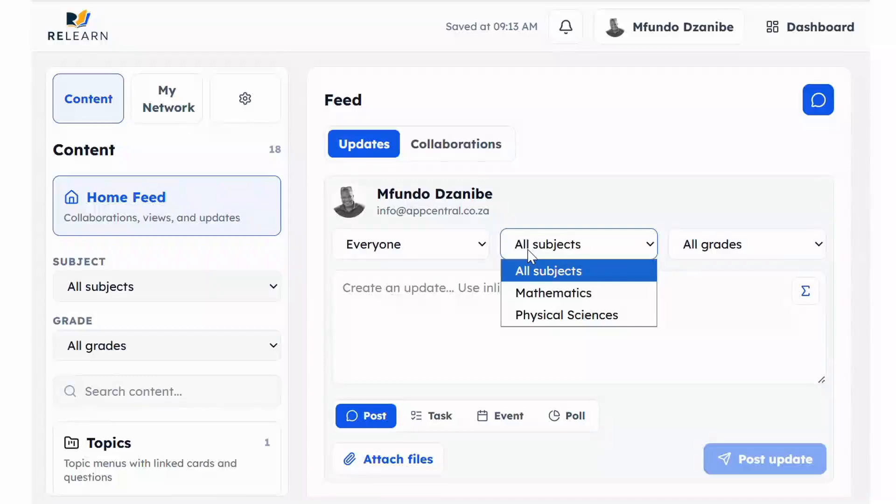
left_click(699, 247)
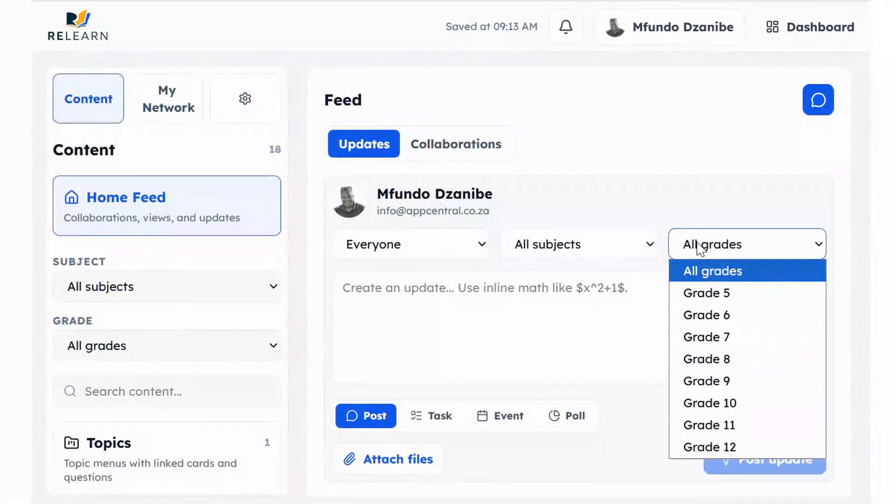
left_click(699, 246)
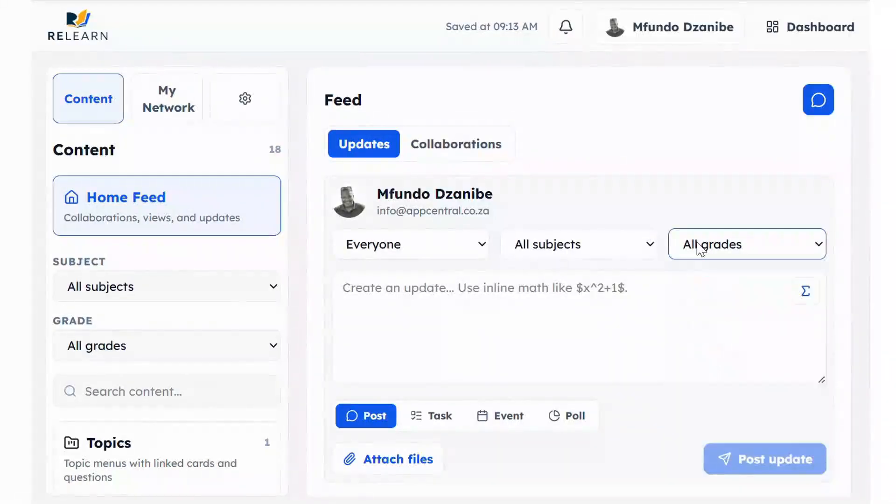
left_click(548, 284)
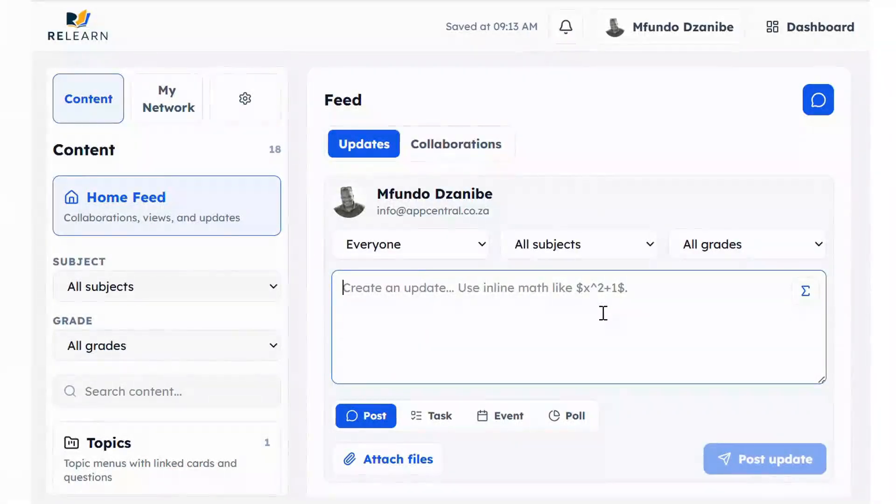
Open the Math Editor with Ctrl+M and try its keyboard's 123, ∞≠∈ and abc tabs
key("ctrl+m")
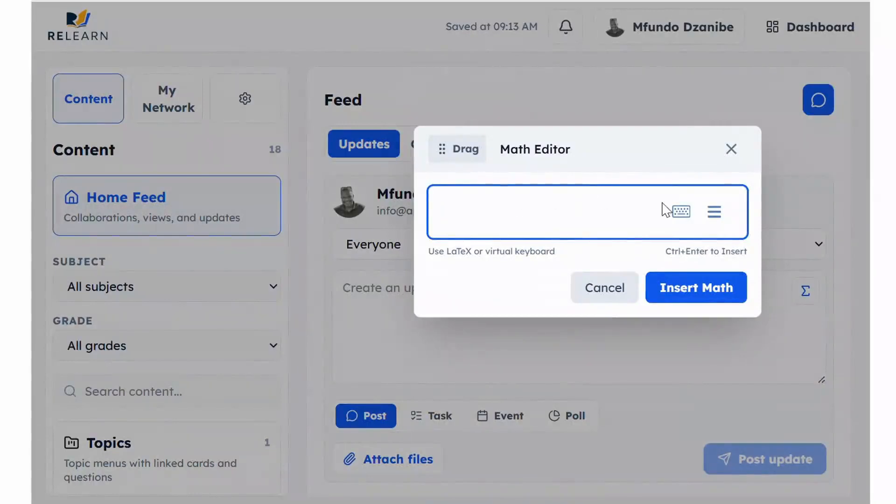
left_click(681, 213)
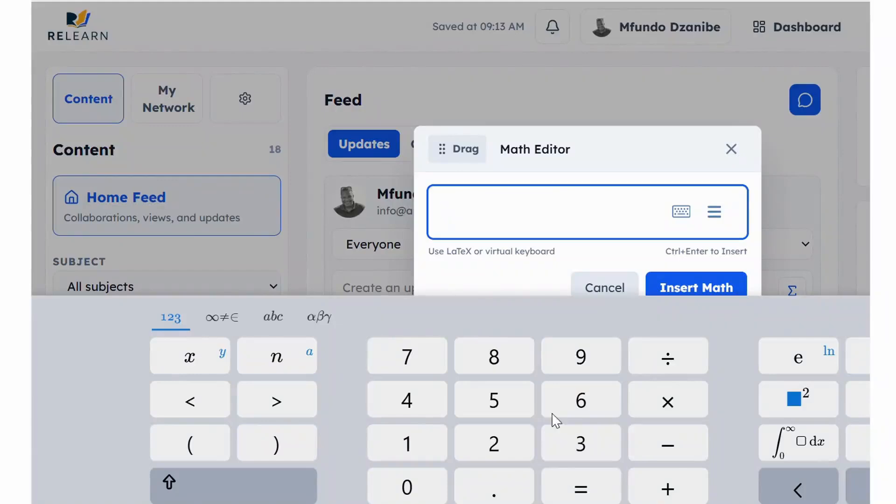
left_click(225, 322)
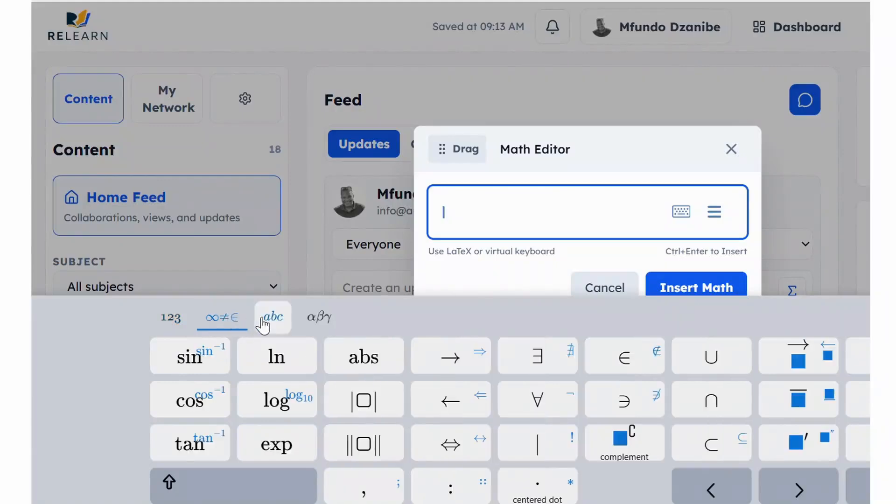
left_click(271, 317)
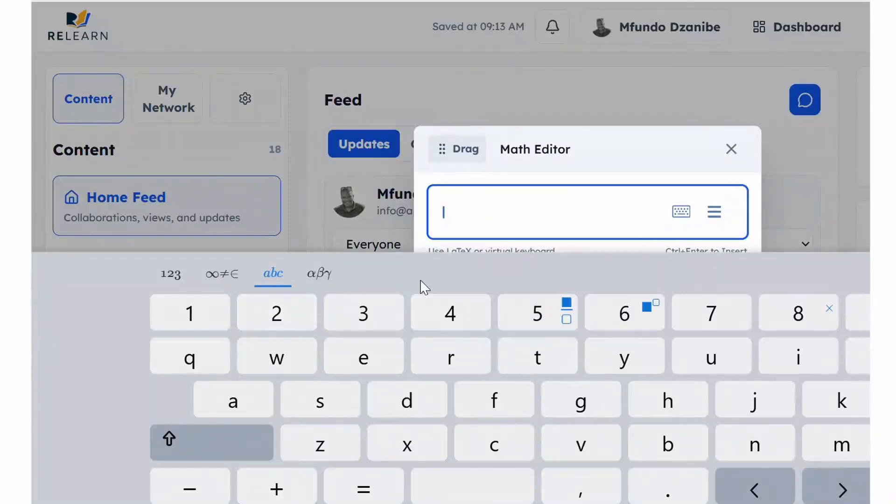
left_click(658, 140)
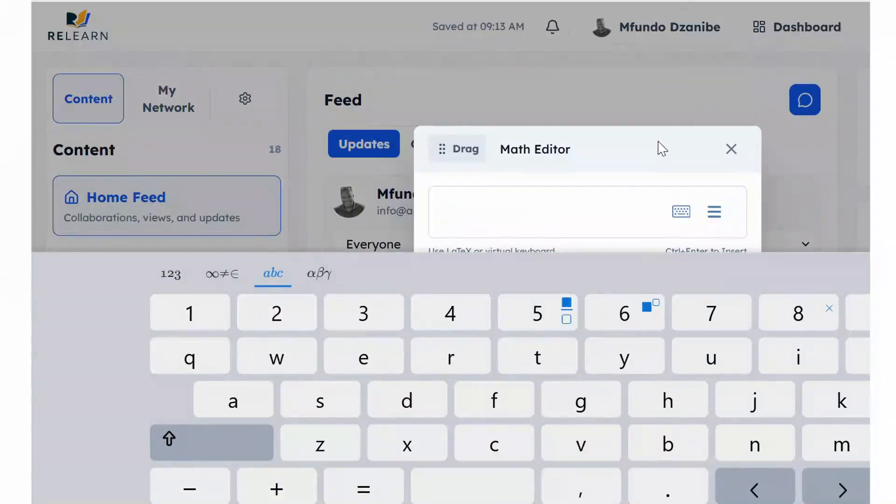
left_click(551, 198)
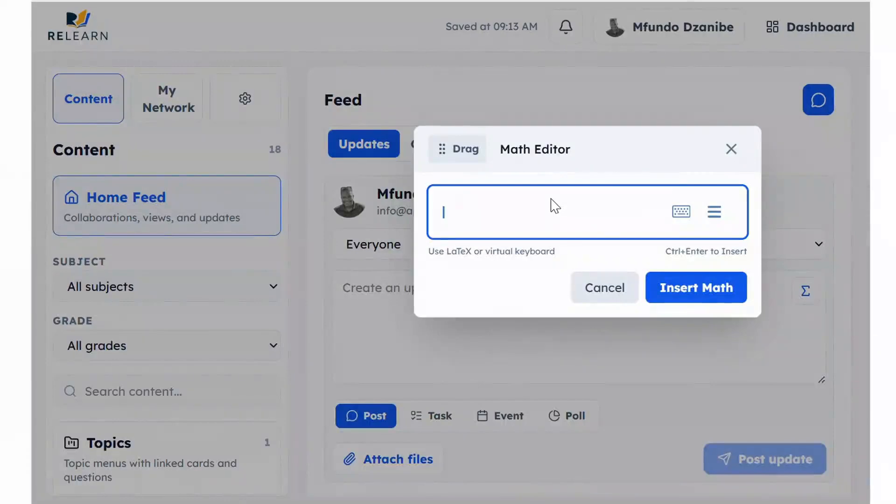
Enter 30\degree to render 30°, then cancel the Math Editor without inserting it
type("30\\de")
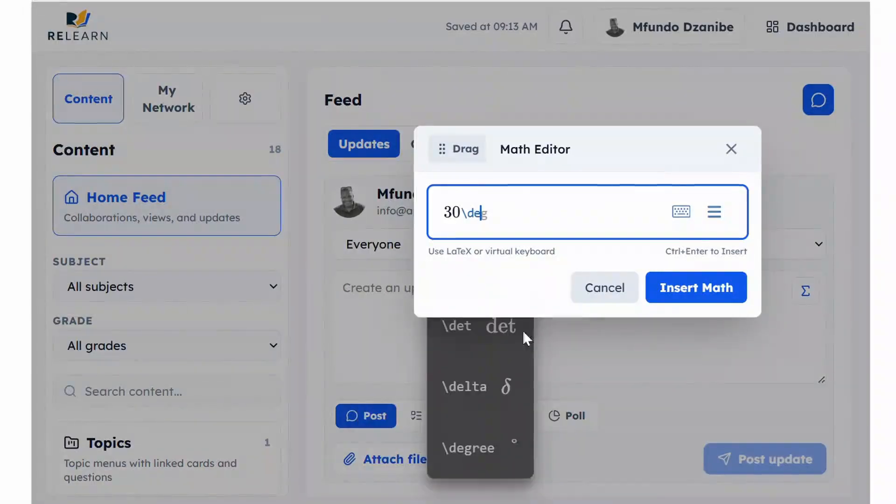
left_click(489, 466)
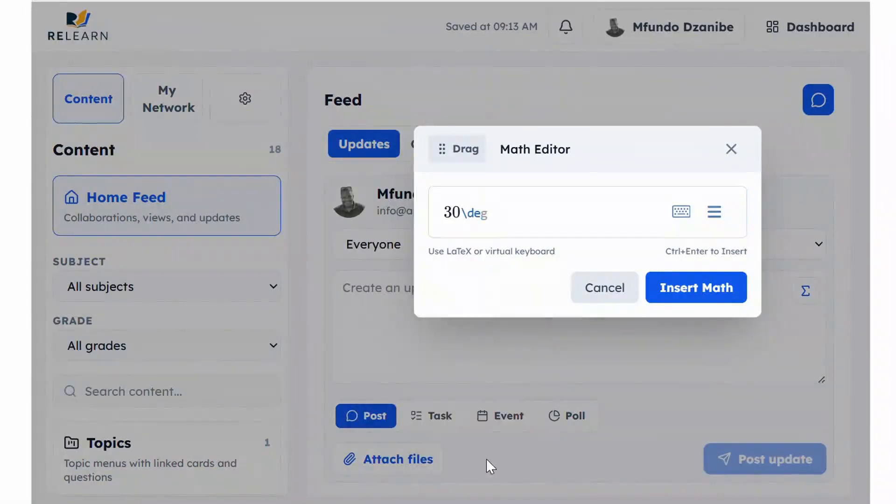
left_click(502, 223)
type("ree")
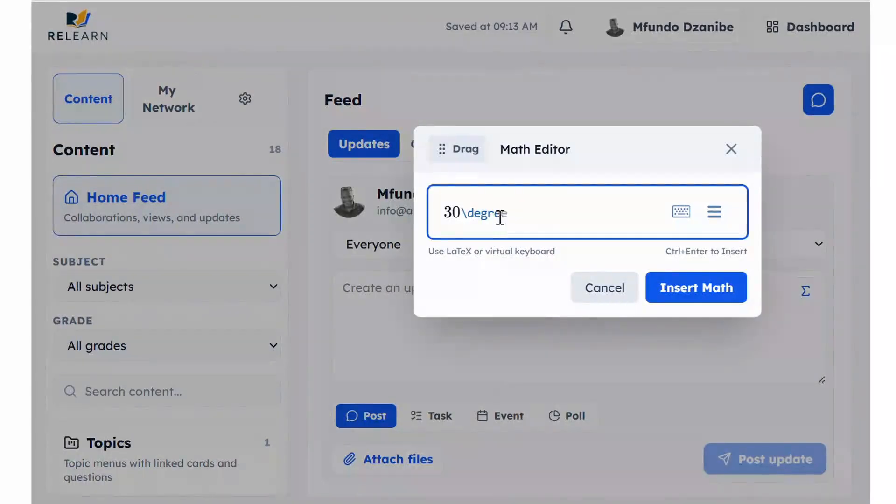
key("Return")
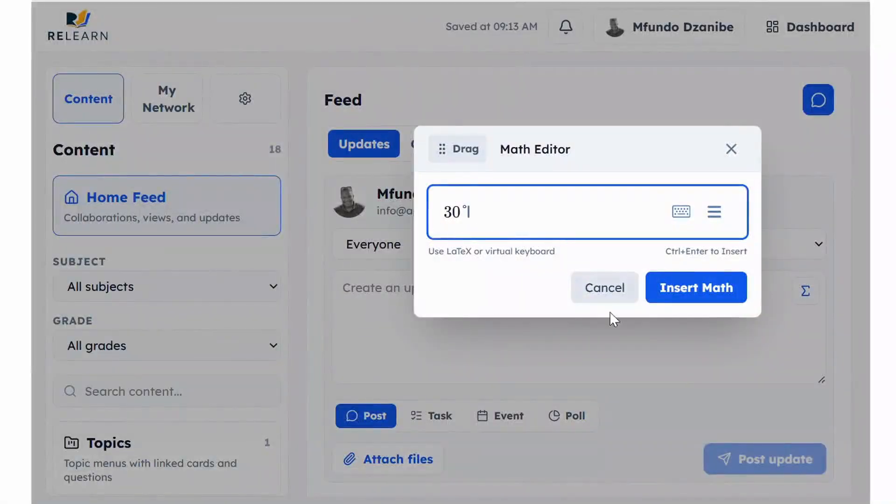
left_click(592, 287)
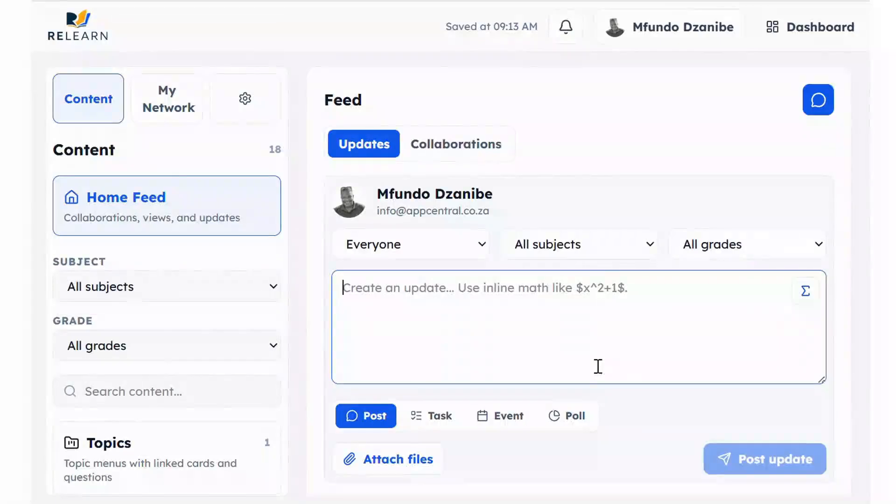
scroll(566, 392, "down", 5)
scroll(566, 392, "down", 20)
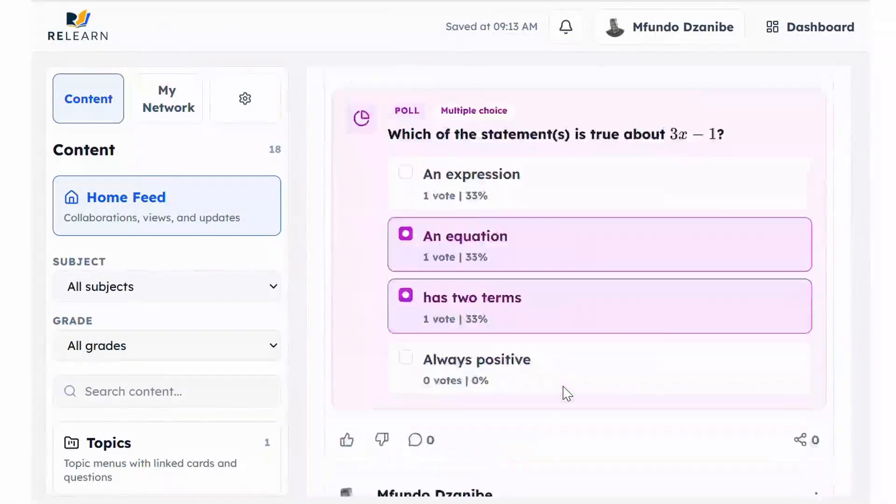
scroll(566, 392, "up", 1)
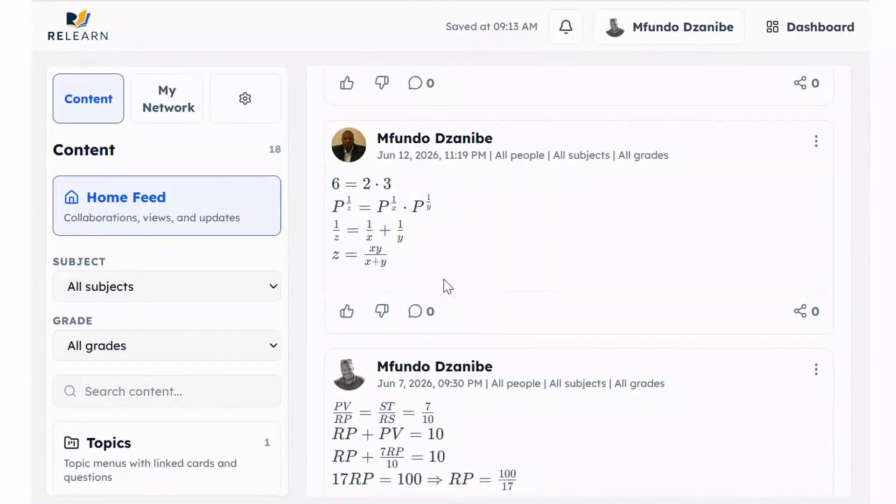
scroll(448, 286, "down", 2)
scroll(480, 294, "up", 10)
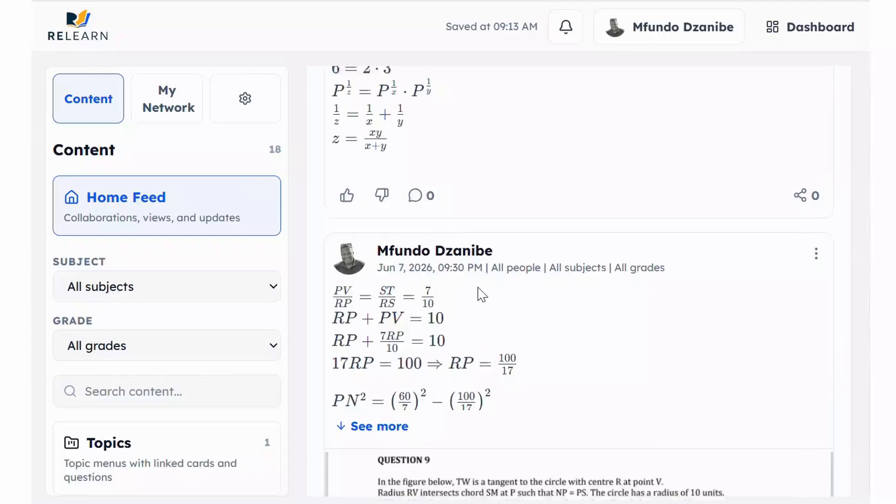
scroll(480, 294, "up", 8)
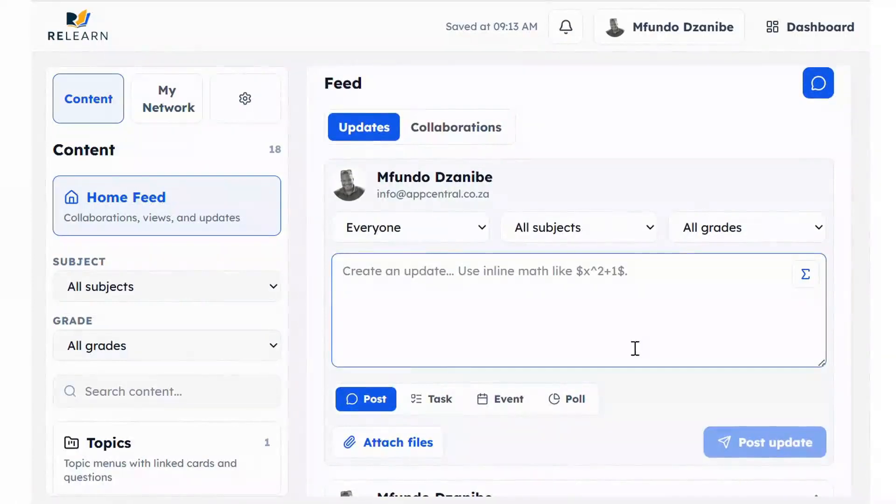
scroll(634, 351, "down", 1)
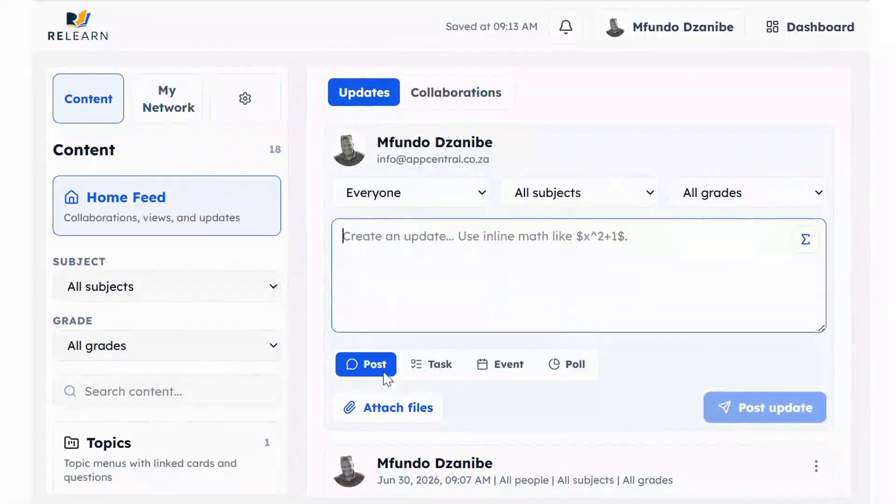
Try the Task type with status left at Pending, then switch the update to an Event
left_click(434, 366)
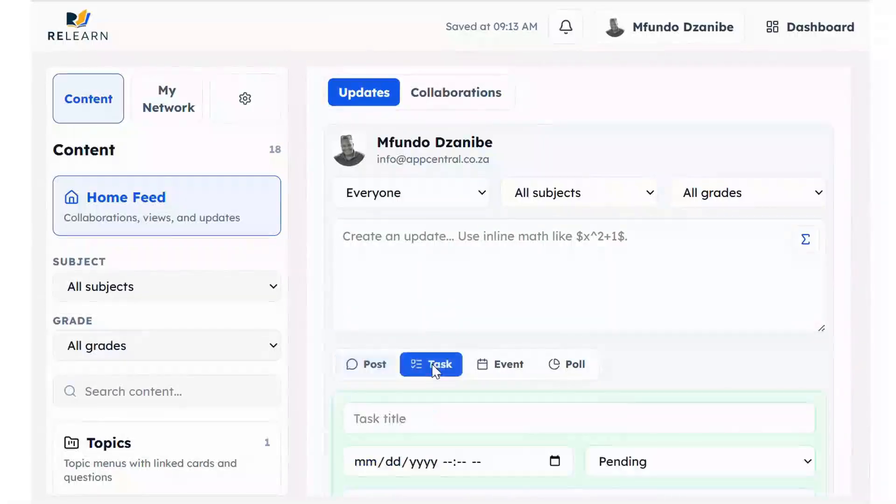
scroll(512, 323, "down", 3)
scroll(512, 322, "down", 1)
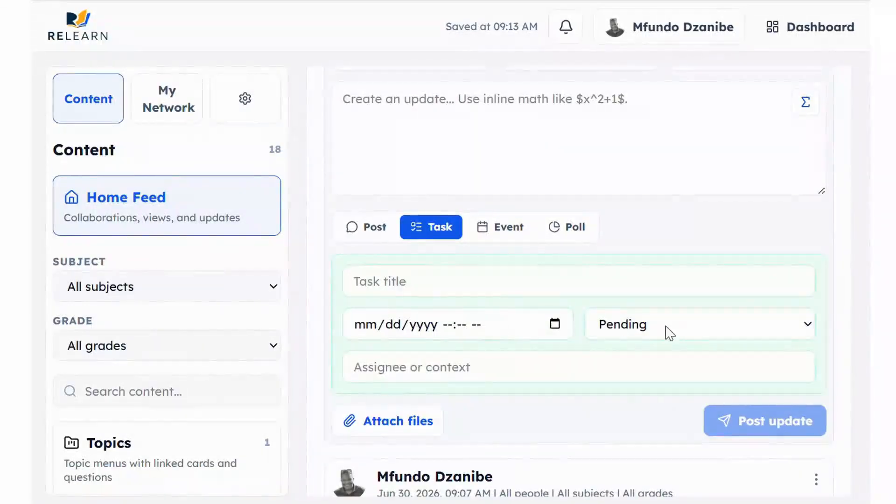
left_click(701, 332)
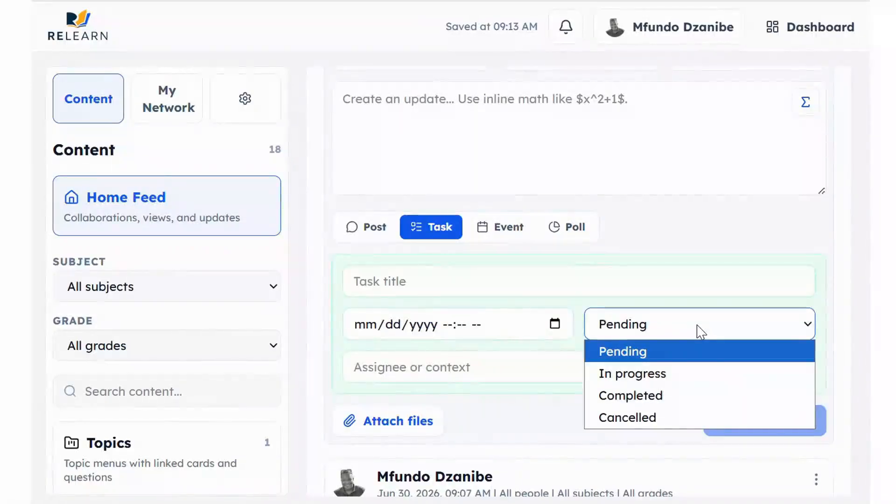
left_click(699, 329)
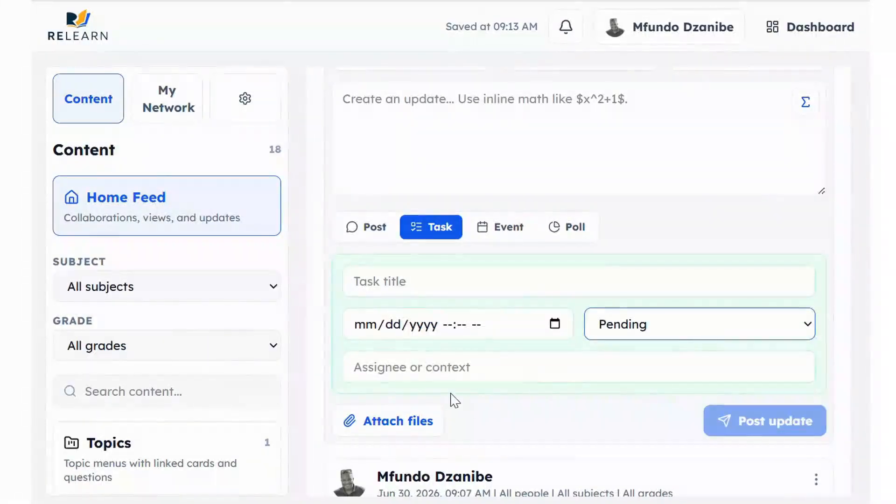
left_click(446, 369)
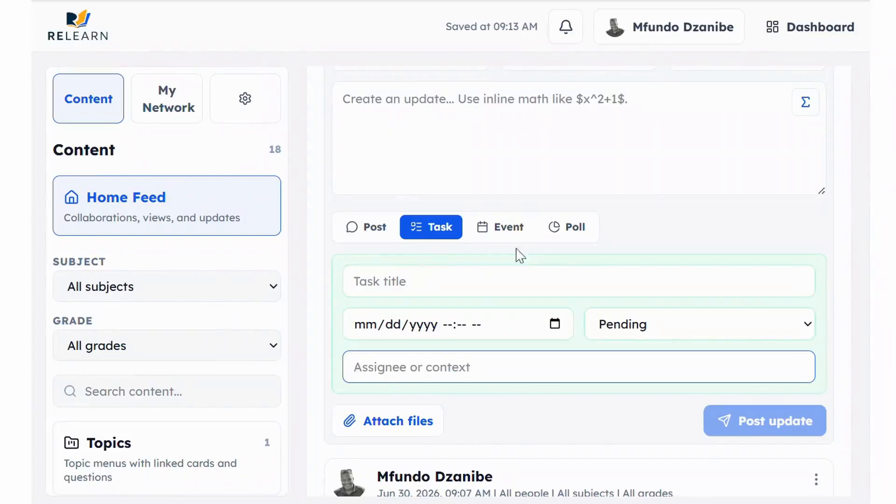
left_click(501, 233)
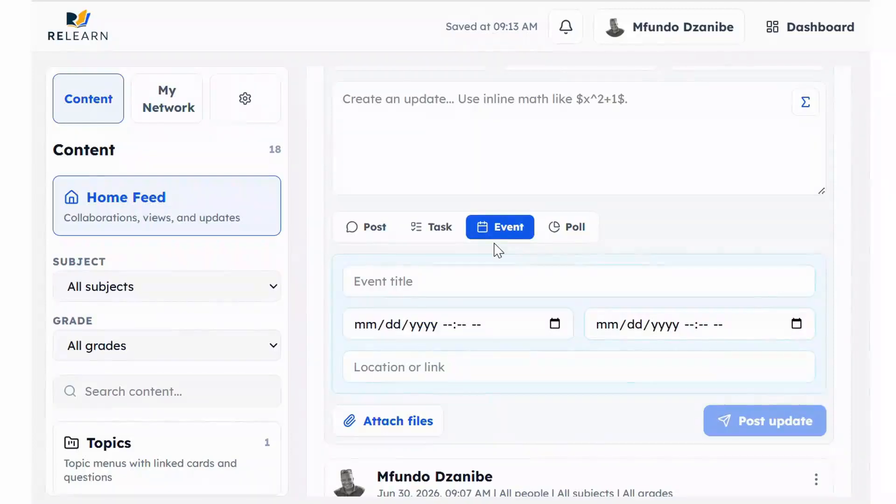
Look over the Event title and location fields, then switch the update to a Poll
left_click(469, 289)
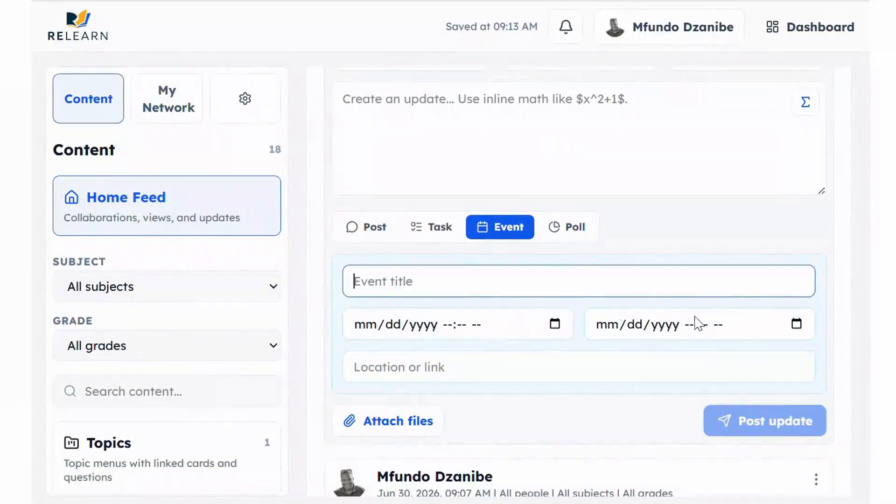
left_click(478, 374)
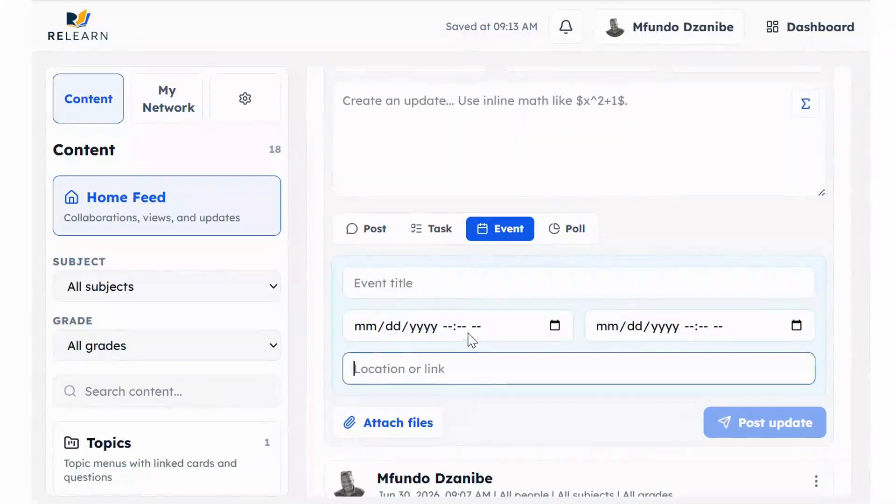
scroll(514, 294, "up", 1)
left_click(566, 247)
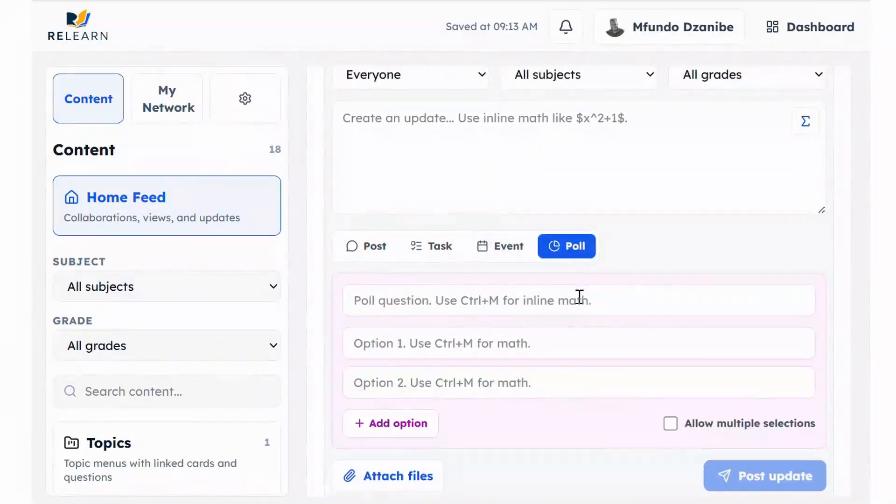
Add a third answer option to the poll and allow multiple selections
scroll(580, 297, "down", 1)
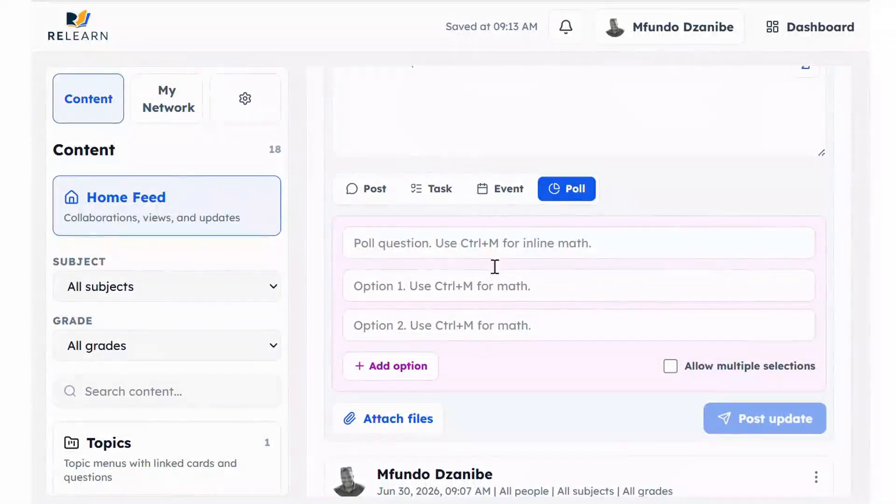
left_click(503, 247)
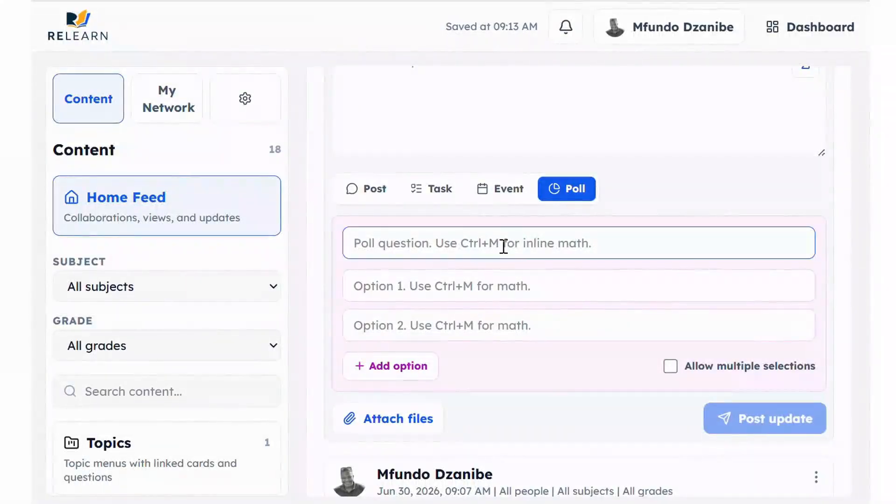
left_click(452, 292)
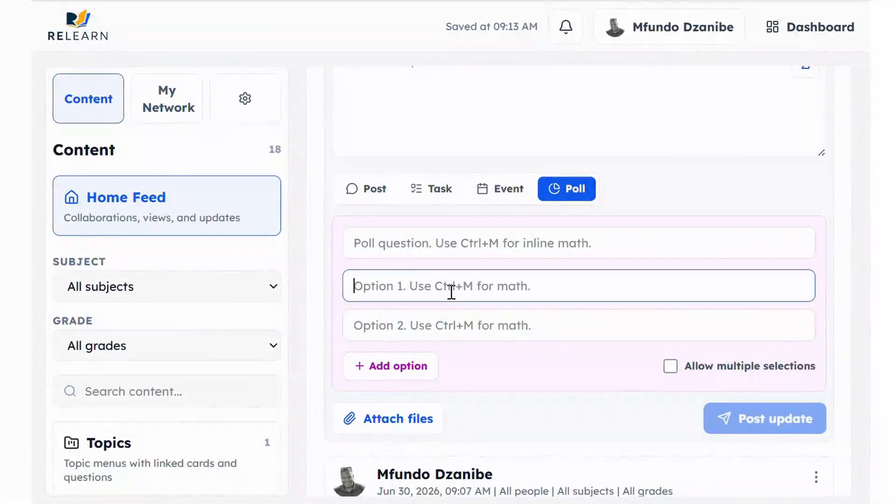
left_click(417, 367)
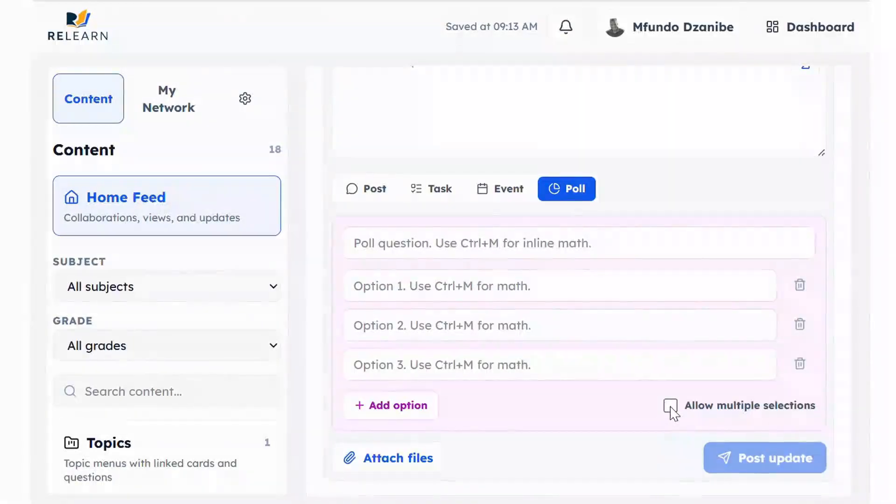
left_click(671, 406)
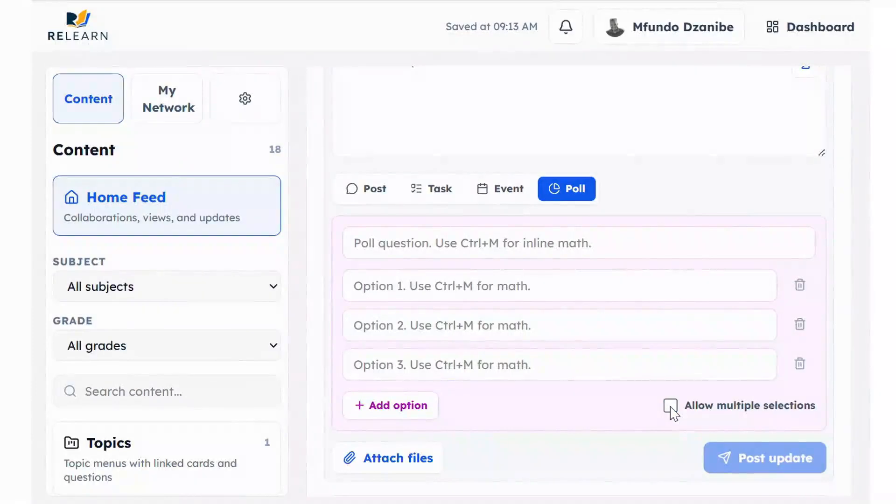
Switch the update type back from Poll to a plain Post
scroll(656, 367, "down", 2)
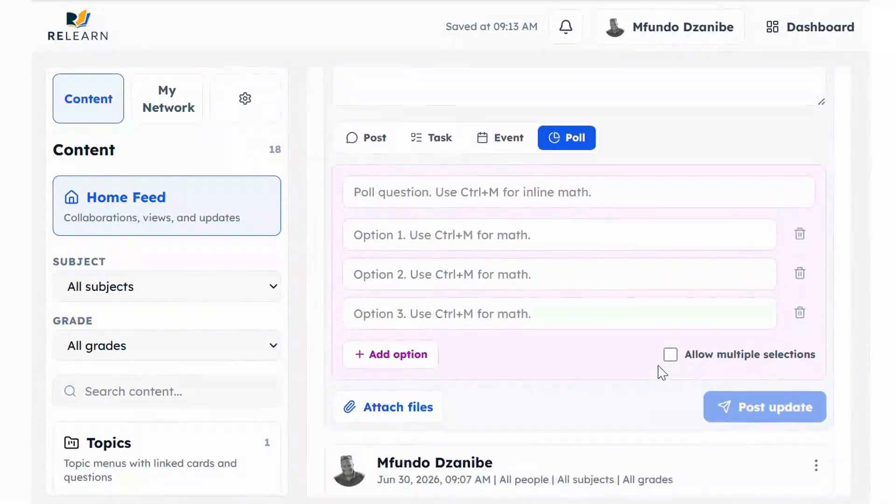
scroll(660, 368, "up", 3)
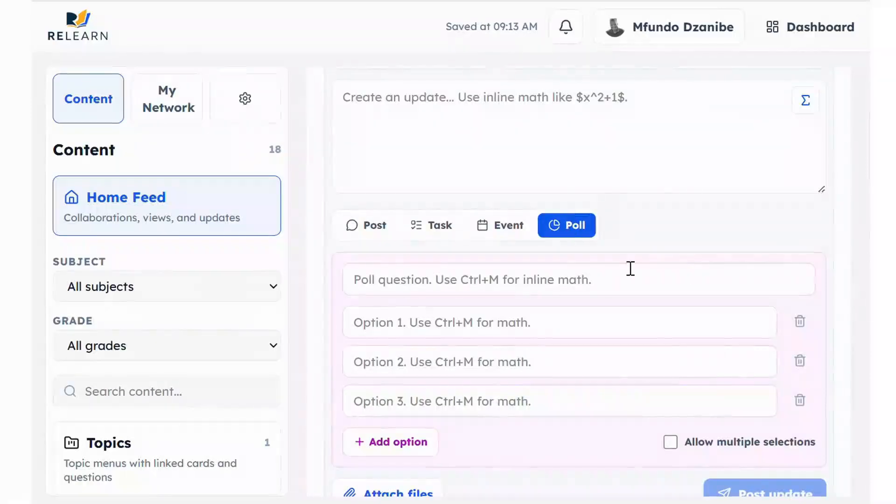
left_click(366, 228)
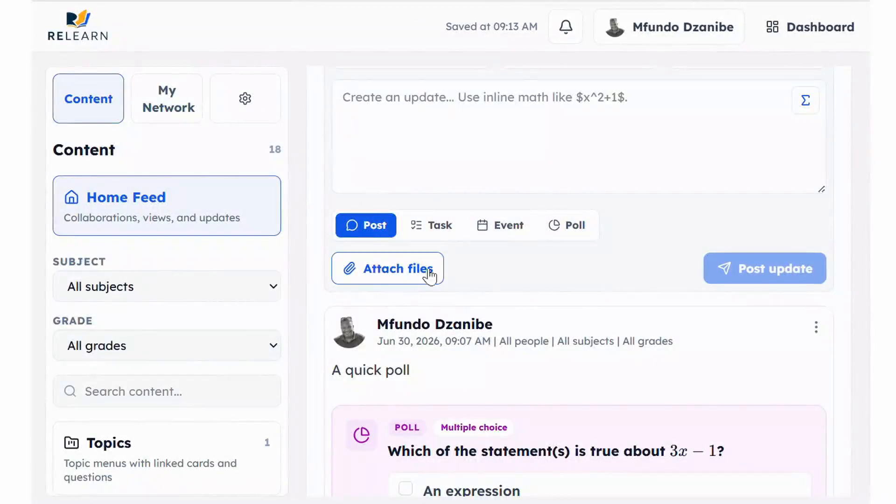
scroll(477, 322, "down", 10)
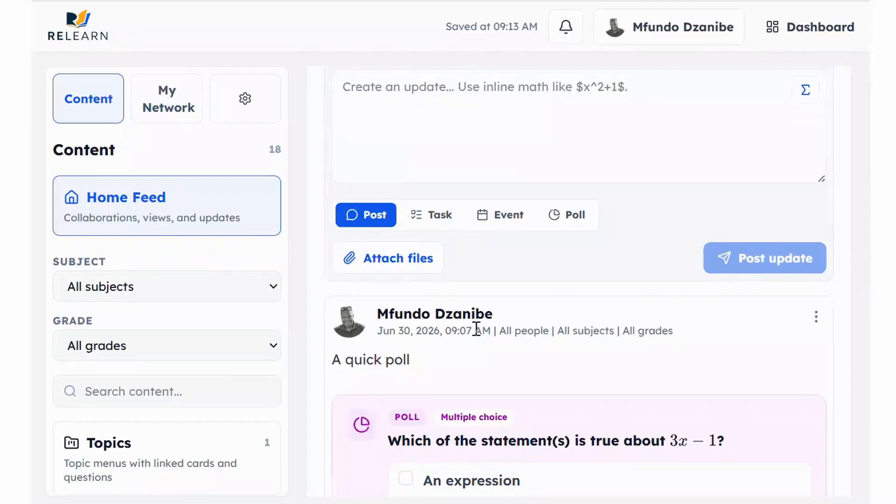
scroll(476, 332, "down", 8)
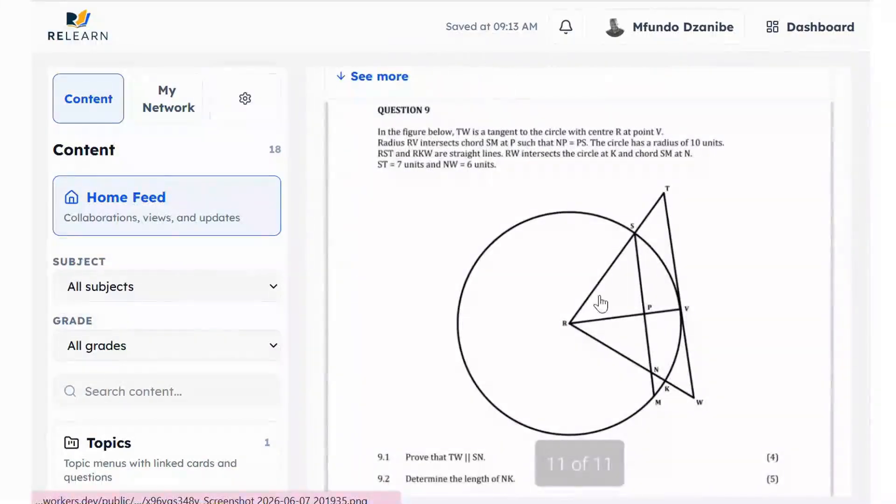
scroll(541, 242, "down", 10)
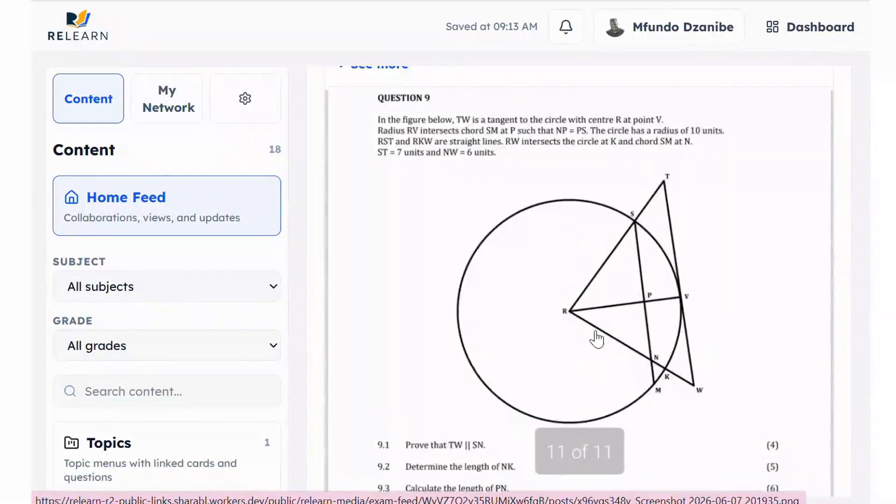
scroll(595, 340, "down", 10)
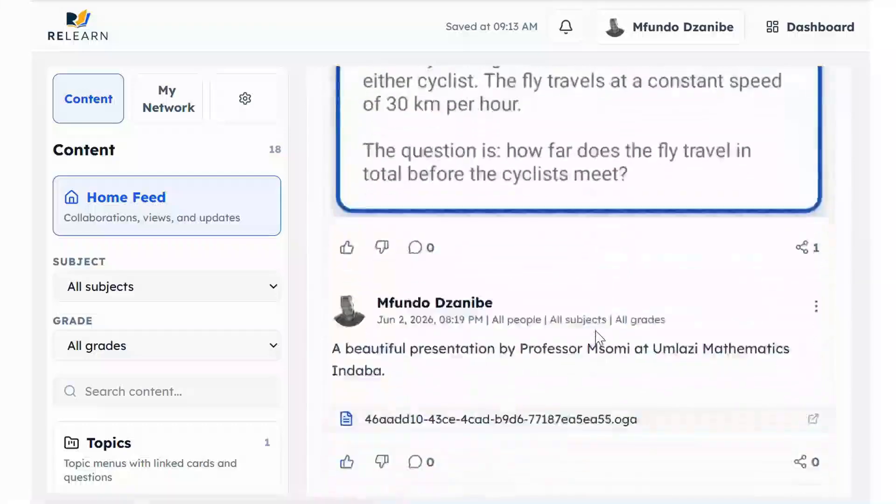
scroll(598, 341, "up", 4)
scroll(611, 186, "up", 15)
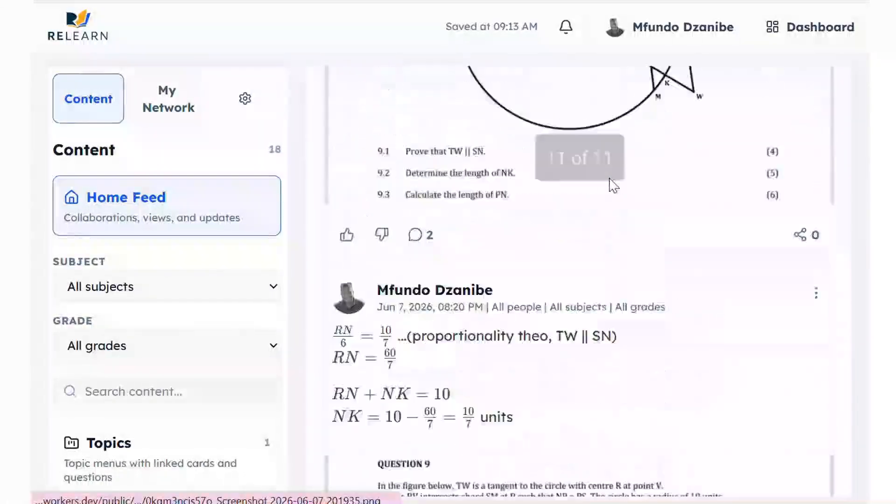
scroll(610, 186, "up", 15)
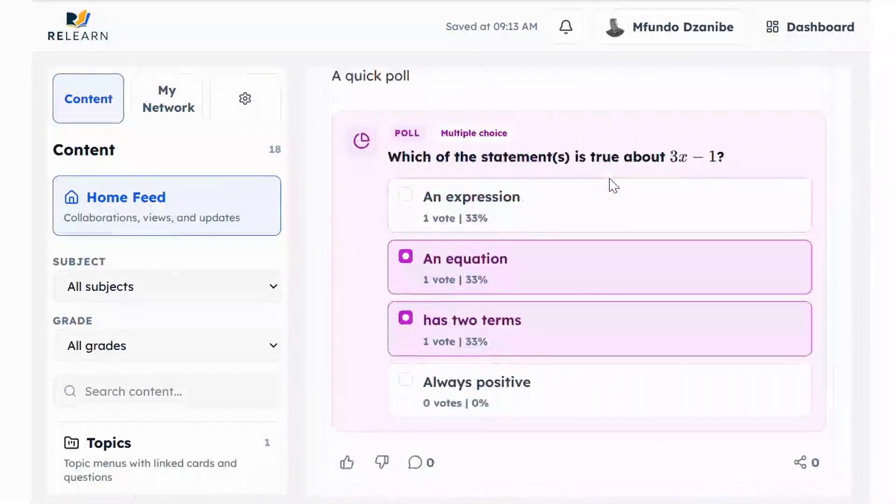
scroll(594, 205, "down", 1)
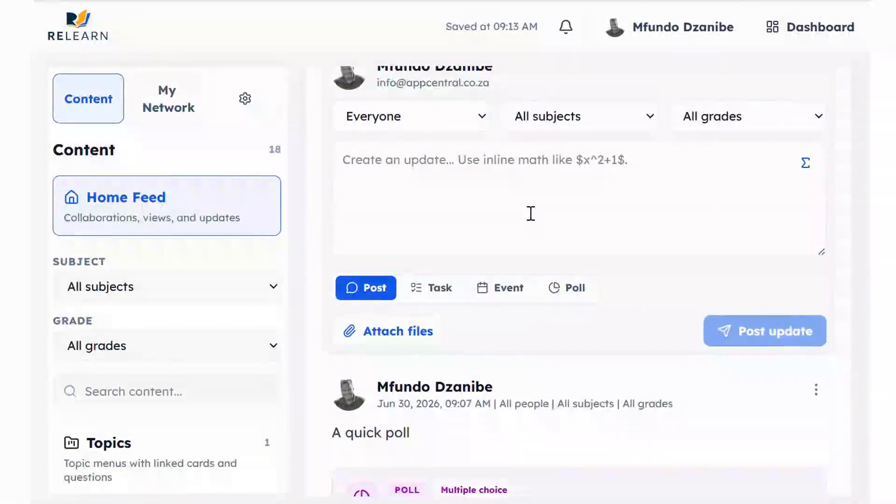
scroll(535, 244, "down", 12)
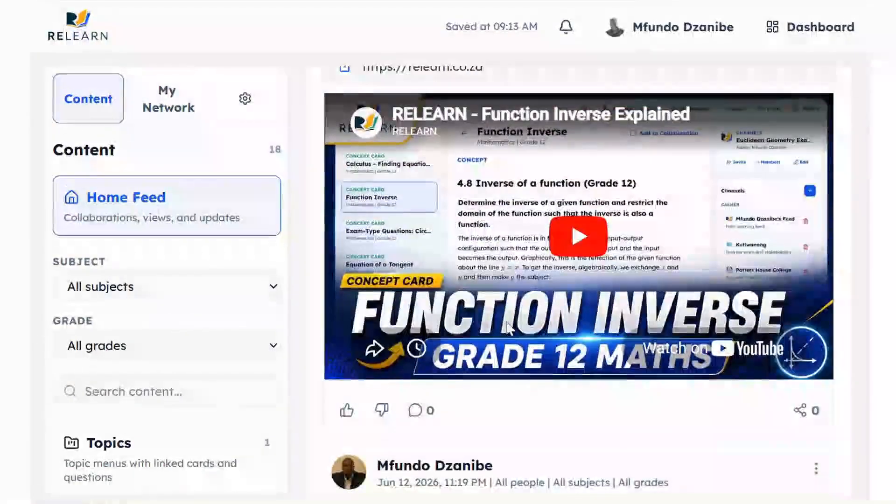
scroll(527, 165, "up", 10)
scroll(528, 165, "up", 3)
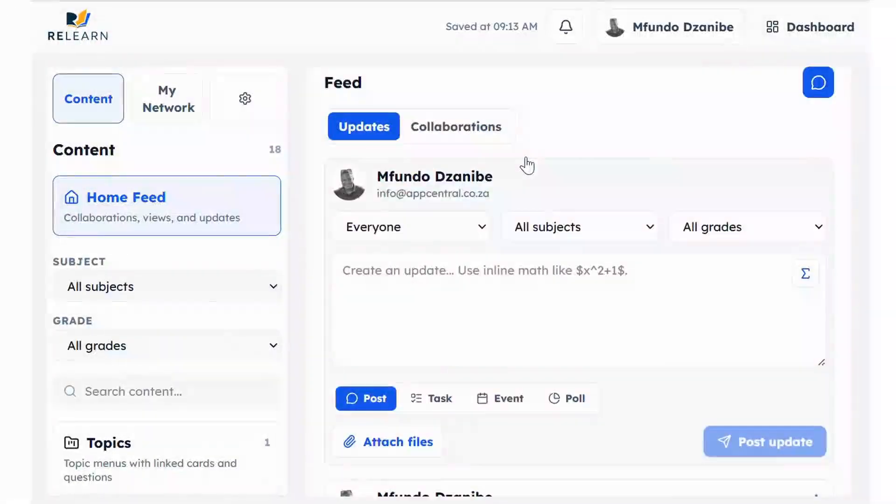
scroll(526, 166, "down", 2)
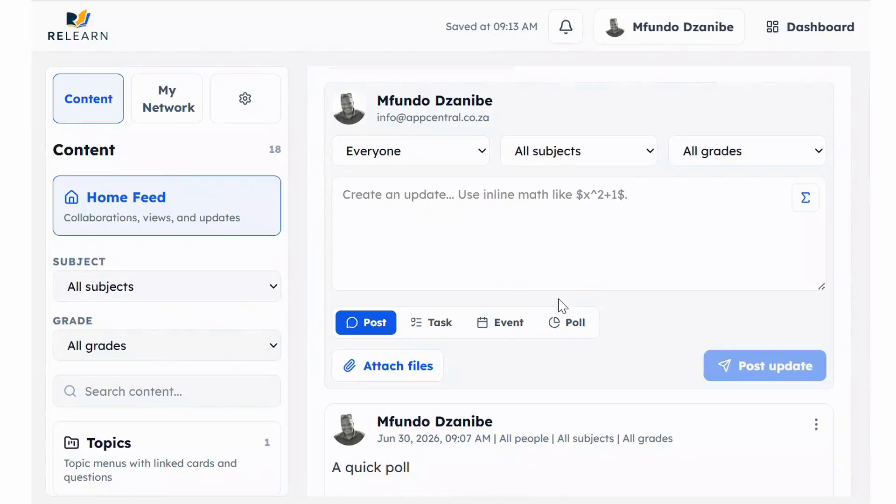
Collapse the update composer so the feed shows the 3x − 1 multiple-choice poll
scroll(770, 166, "up", 2)
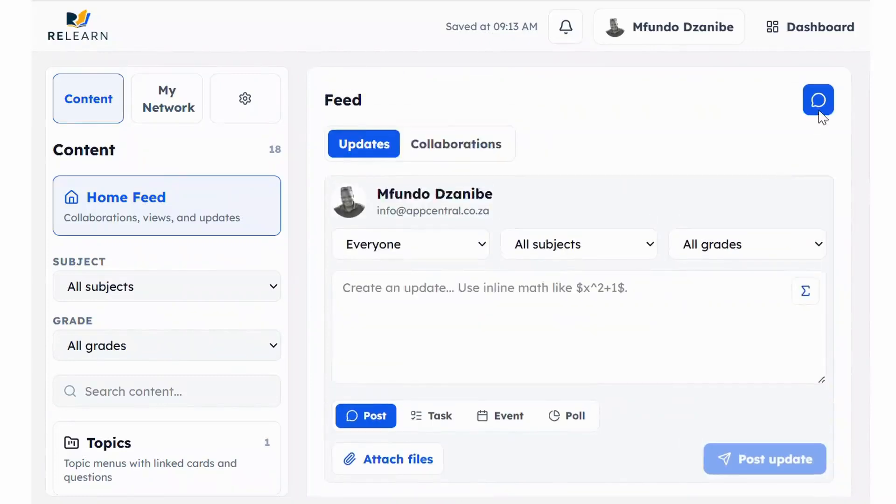
left_click(818, 100)
scroll(602, 302, "down", 2)
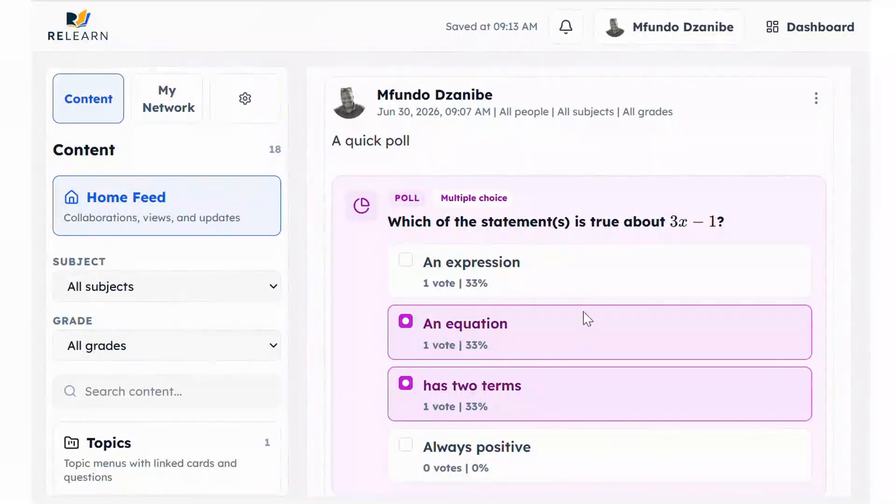
scroll(592, 273, "up", 3)
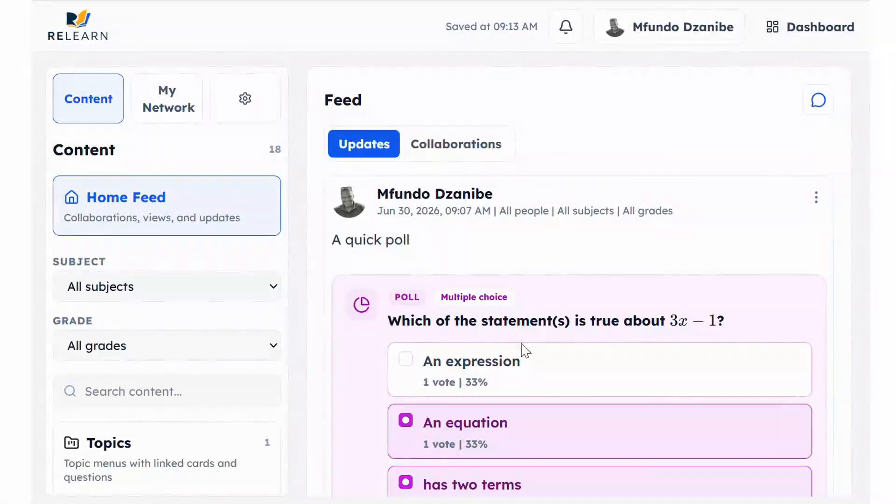
Switch the feed to Collaborations and scroll to the equation of CD thread
left_click(464, 148)
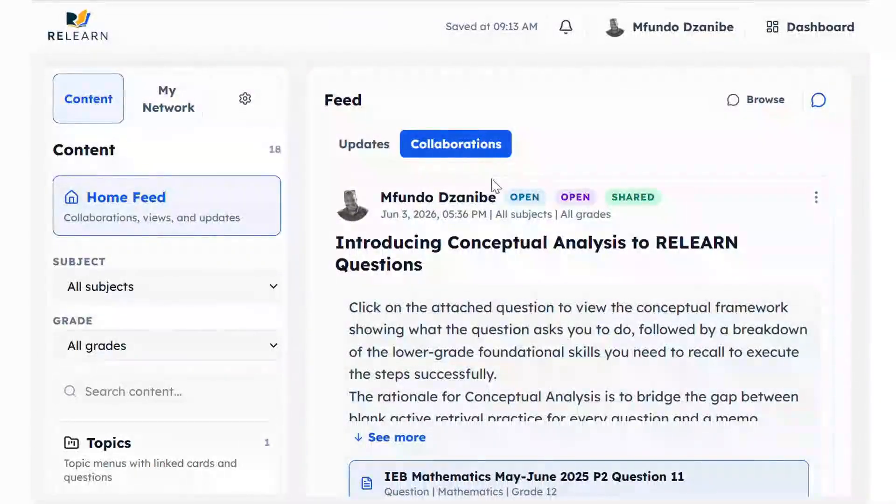
scroll(516, 272, "down", 8)
scroll(517, 273, "down", 3)
scroll(516, 270, "up", 8)
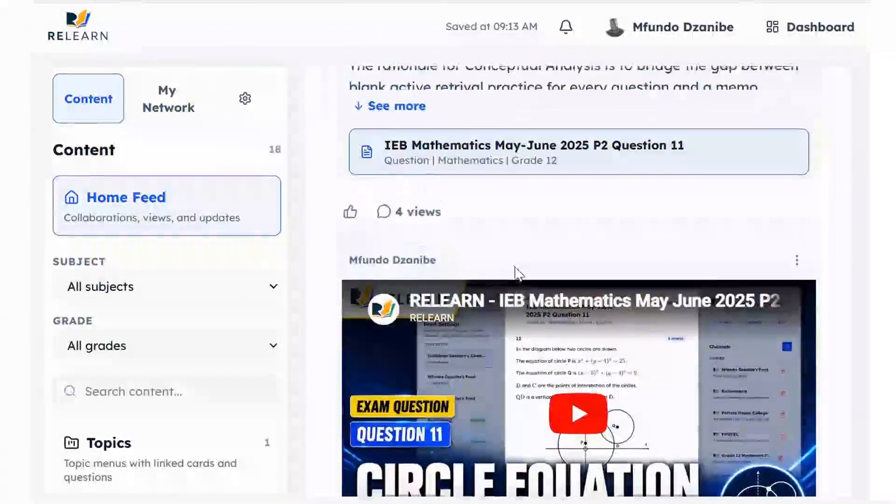
scroll(516, 268, "down", 10)
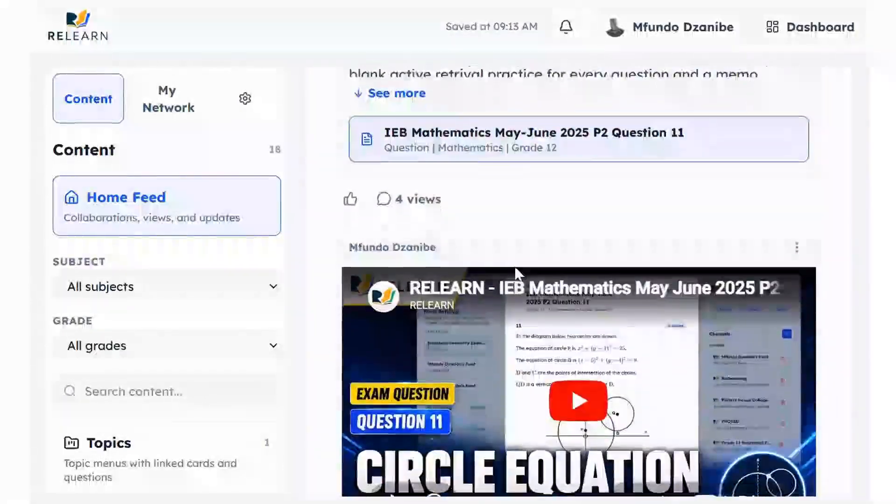
scroll(516, 271, "down", 2)
scroll(516, 271, "up", 2)
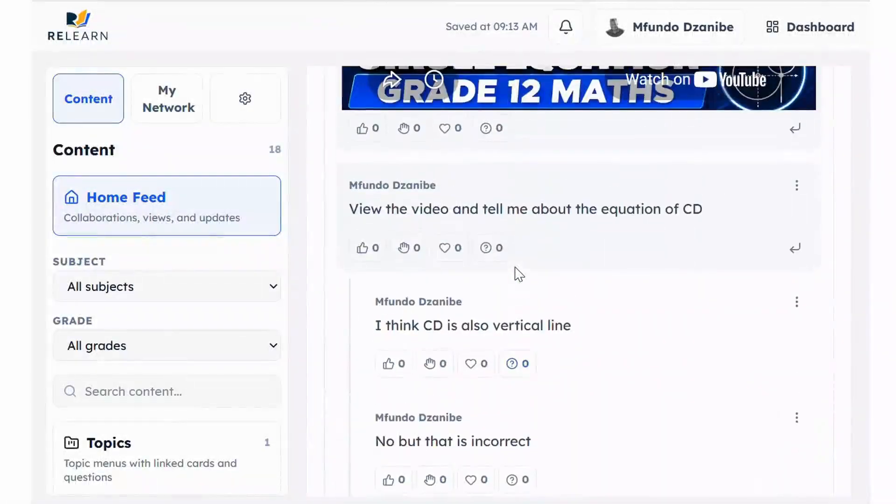
scroll(607, 260, "down", 1)
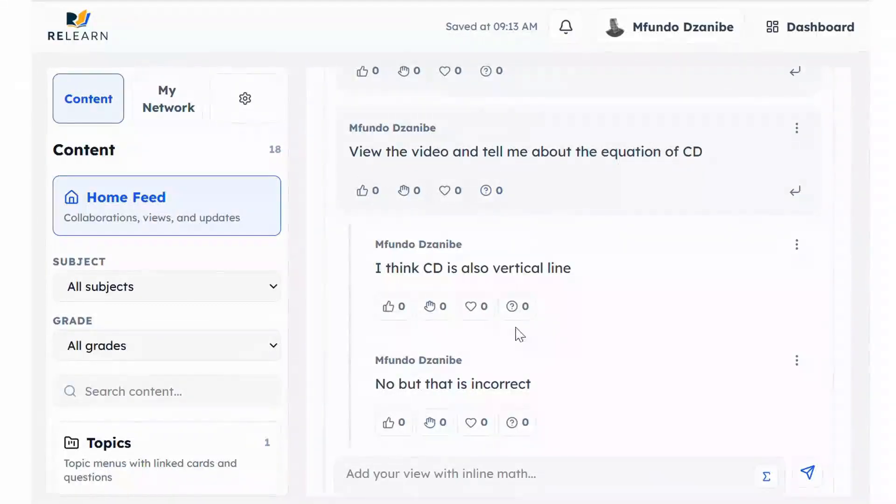
scroll(516, 334, "down", 2)
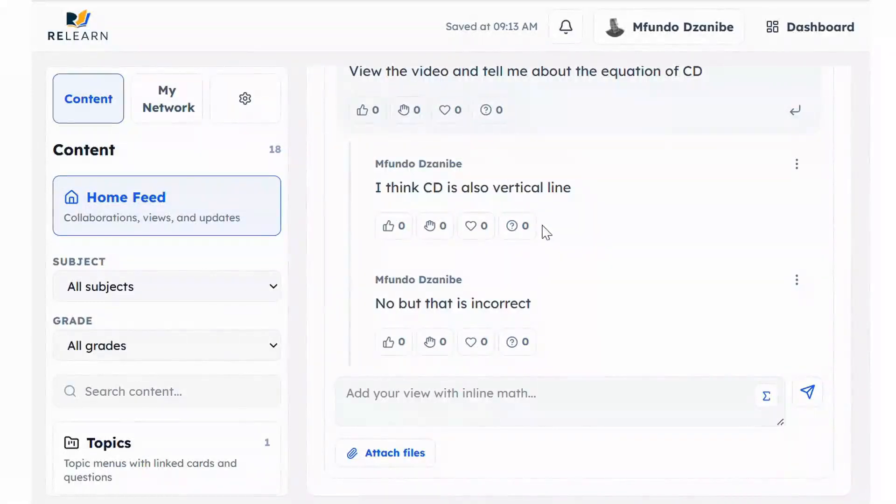
scroll(487, 198, "up", 1)
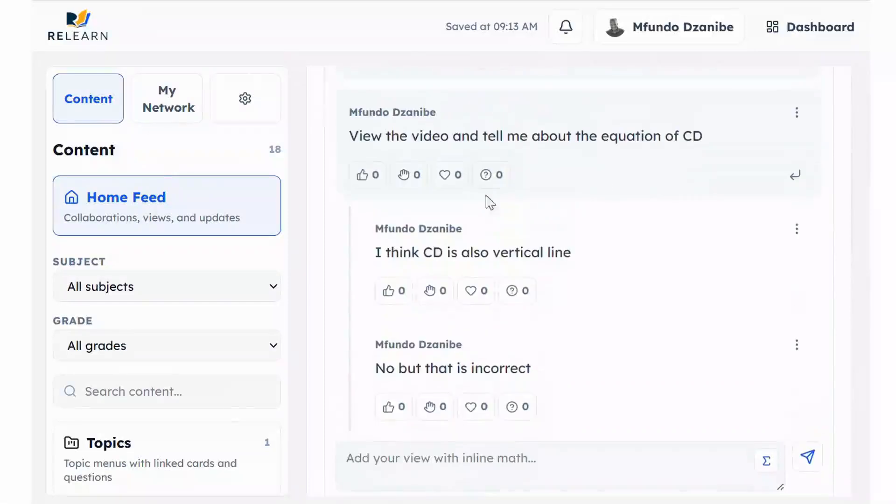
Open a reply under the equation of CD comment, cancelling the Σ math editor unused
left_click(803, 178)
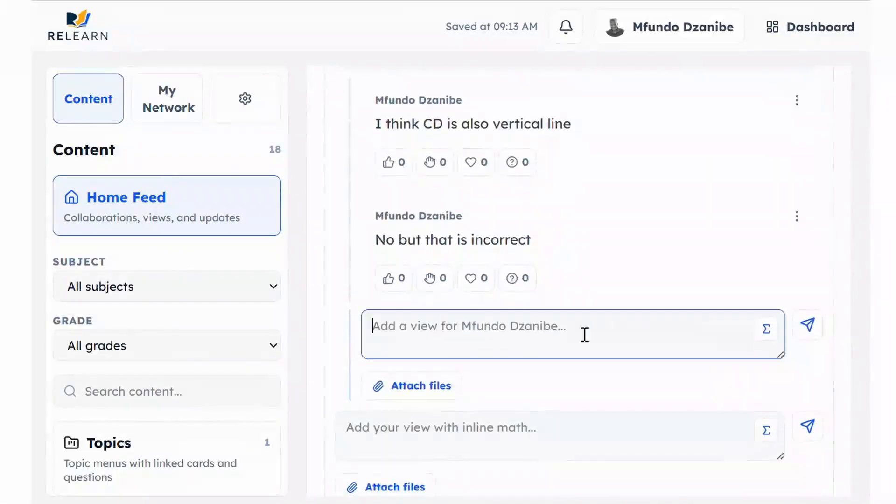
left_click(766, 330)
left_click(606, 296)
scroll(601, 370, "down", 1)
left_click(536, 408)
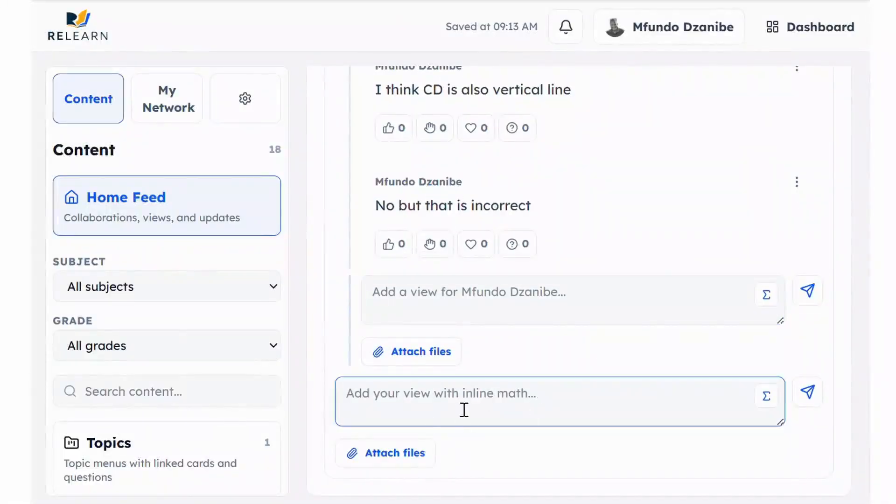
scroll(464, 410, "up", 10)
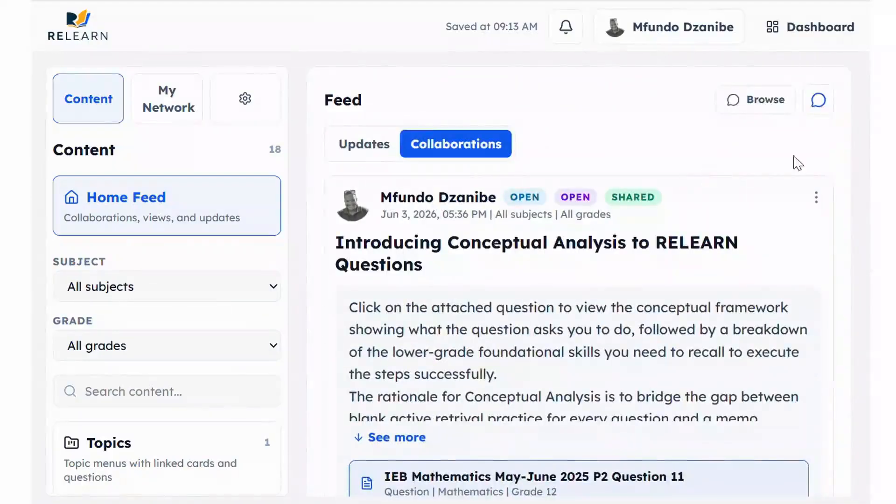
Open a new collaboration form and set its access to Closed
left_click(818, 100)
scroll(648, 241, "down", 2)
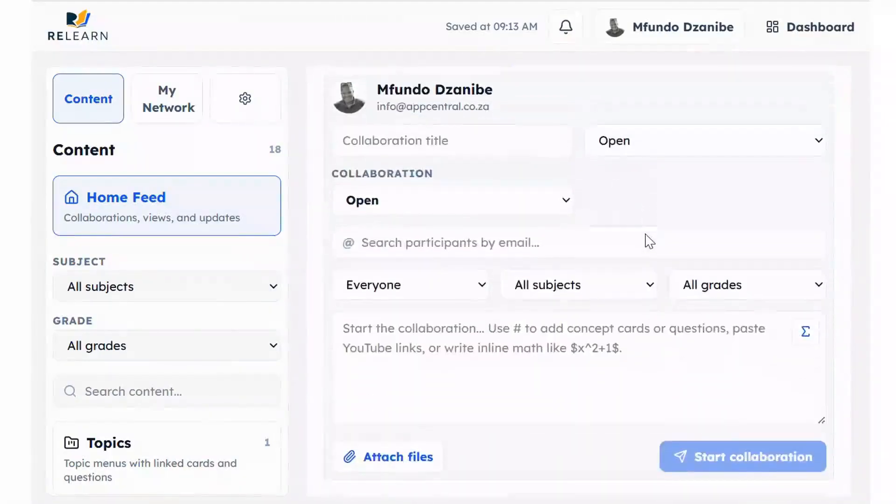
scroll(649, 242, "down", 2)
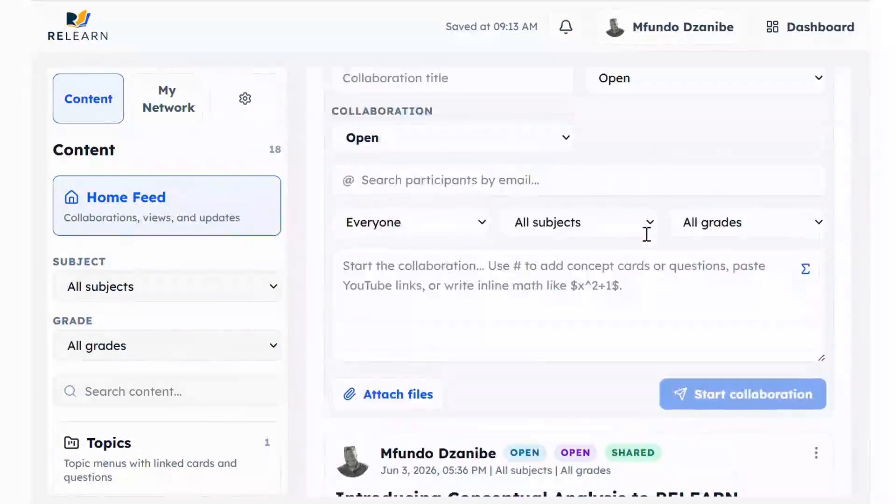
scroll(647, 235, "up", 2)
left_click(540, 216)
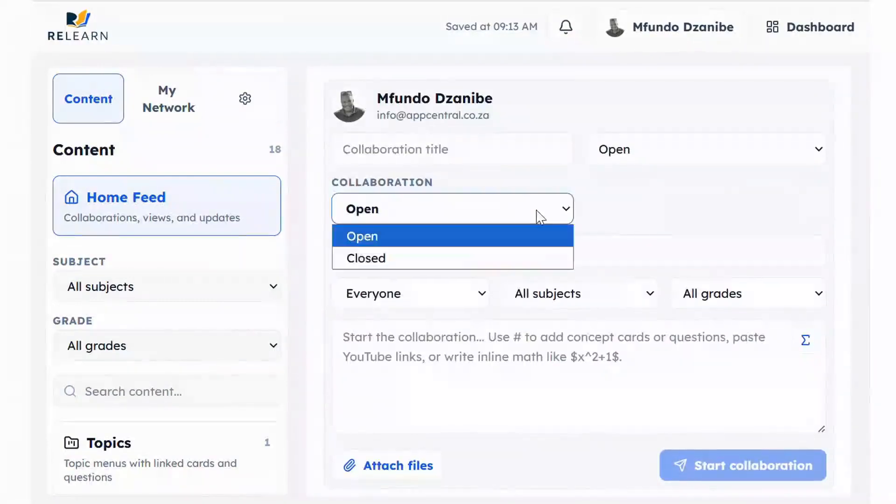
left_click(518, 253)
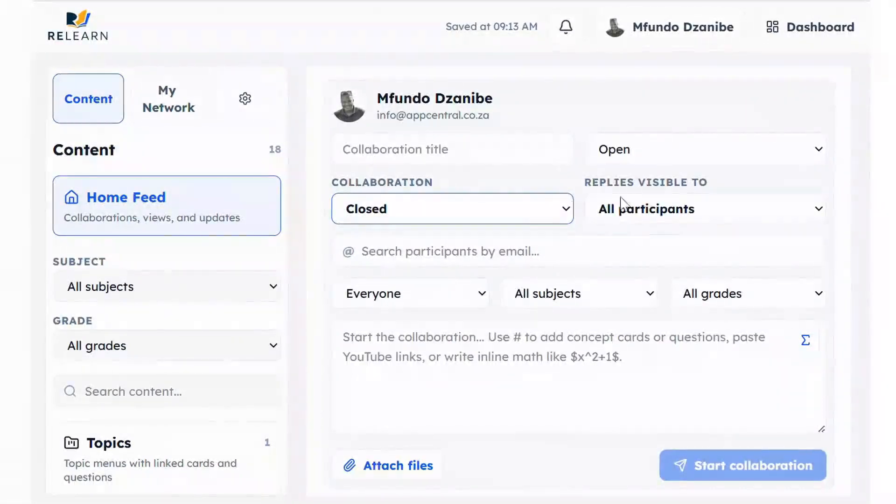
Try creator-and-replier reply visibility, then set replies back to All participants
left_click(766, 213)
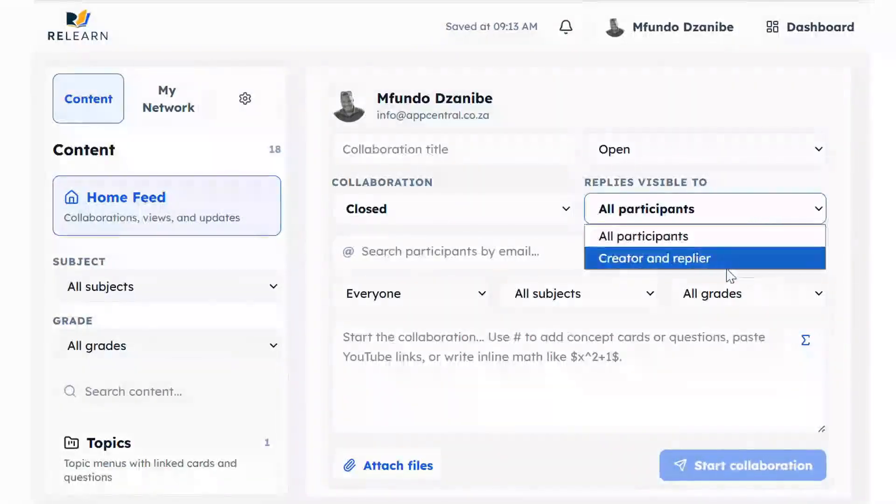
left_click(731, 277)
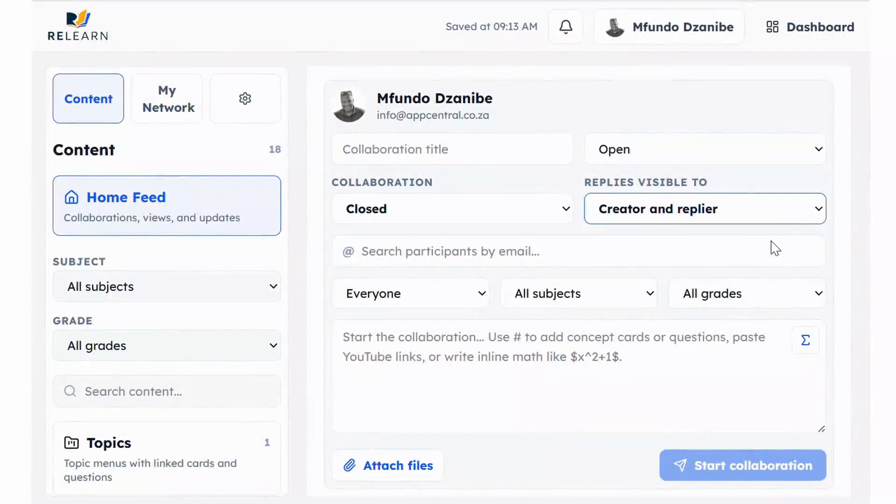
left_click(746, 211)
left_click(712, 235)
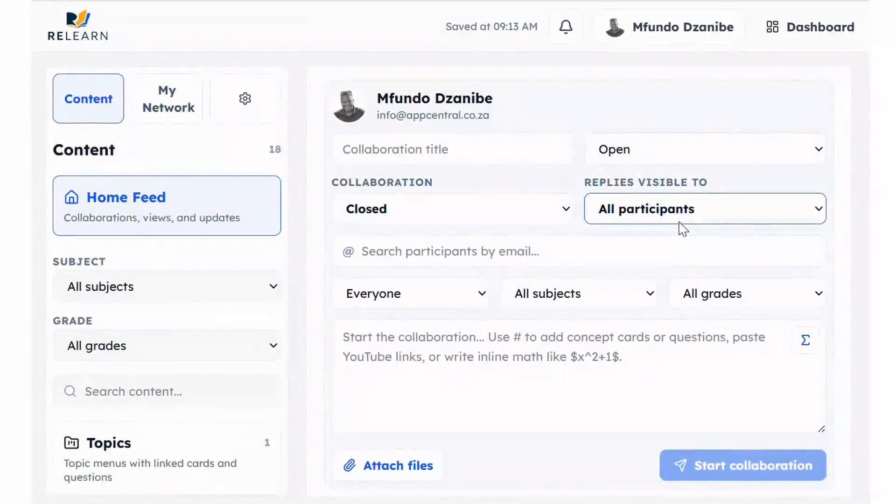
scroll(606, 322, "down", 3)
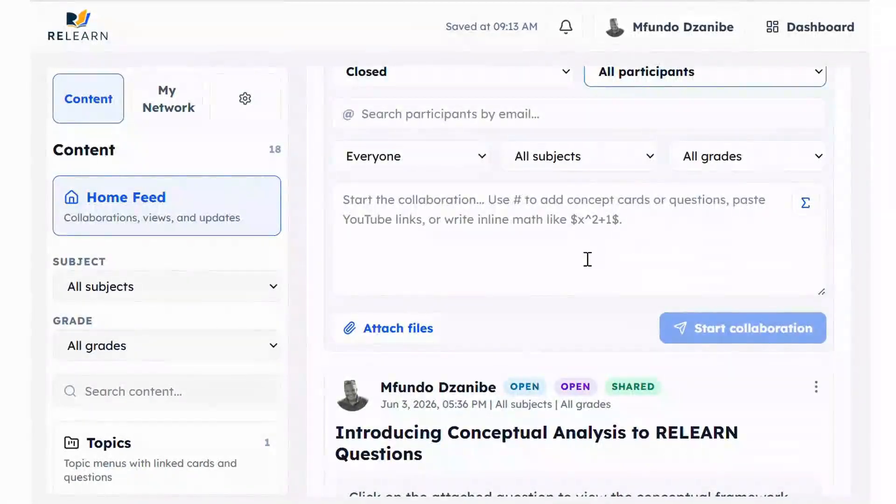
Search participants by the invitee's e-mail address and add the suggested user to the collaboration
scroll(588, 259, "down", 1)
left_click(494, 195)
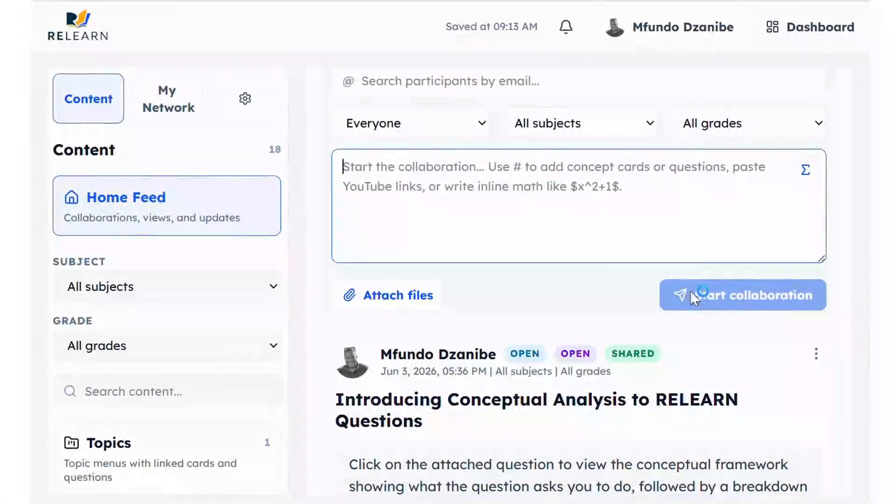
scroll(673, 214, "up", 6)
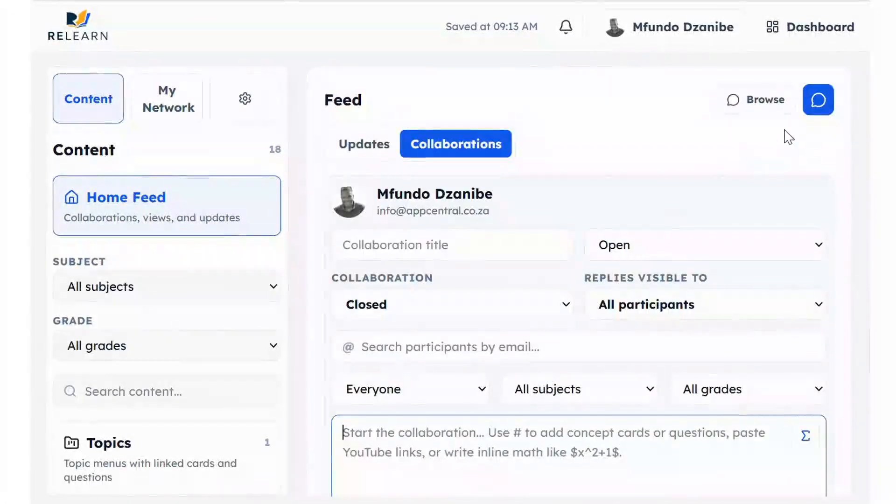
scroll(600, 388, "down", 3)
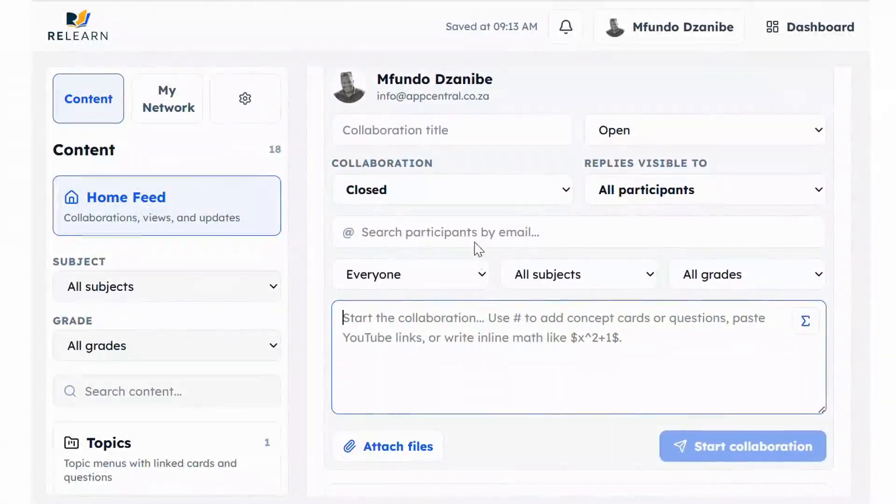
left_click(472, 128)
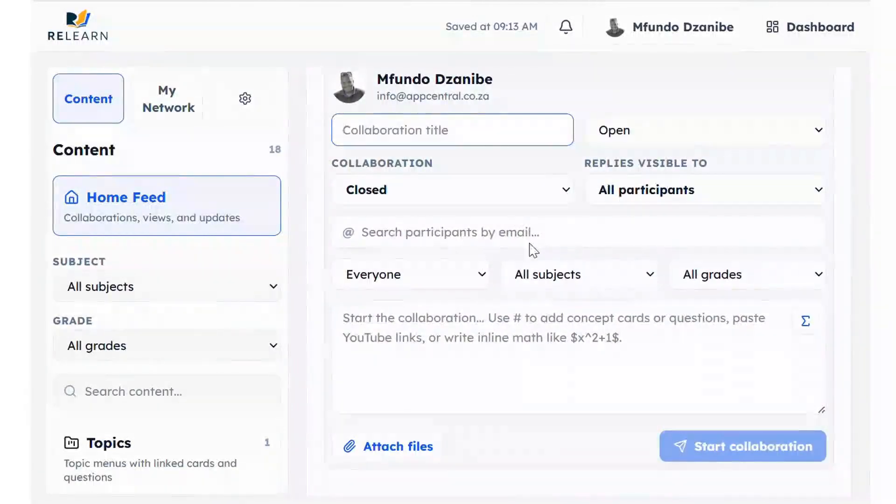
left_click(485, 236)
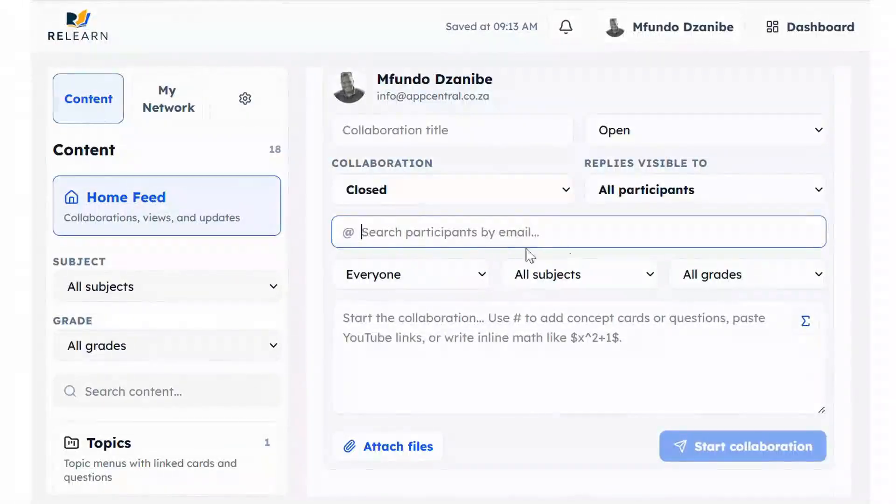
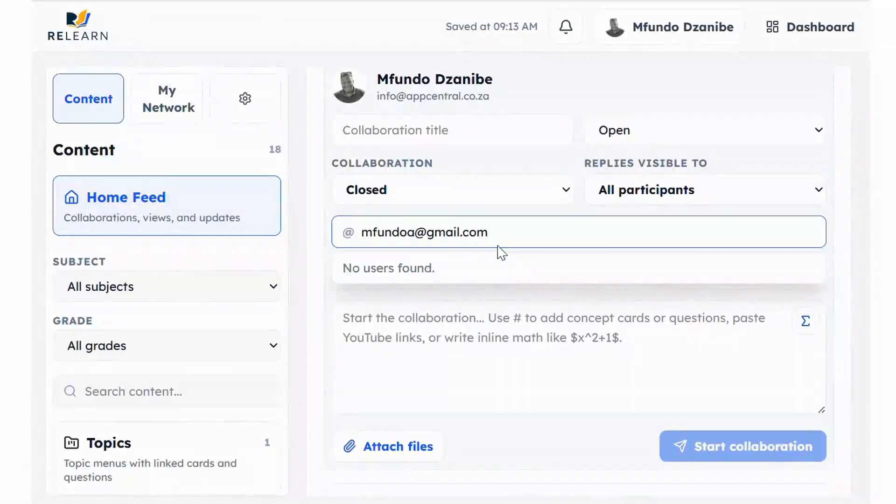
left_click(439, 282)
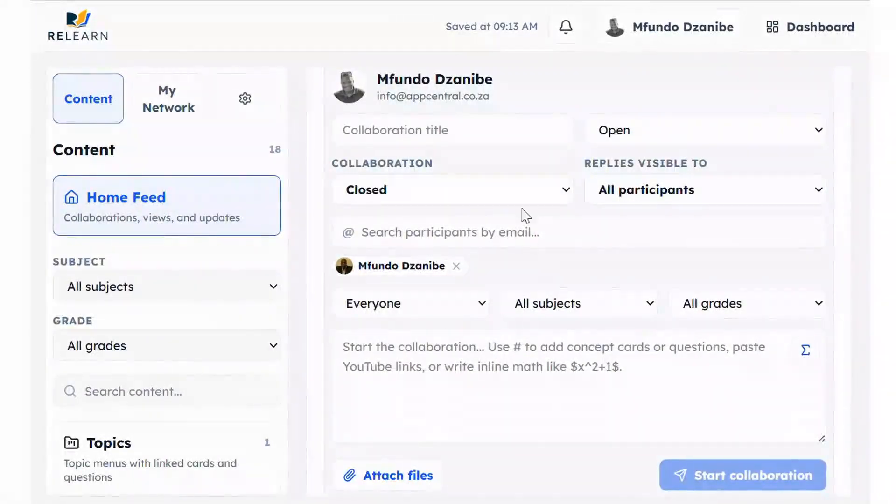
scroll(532, 206, "up", 3)
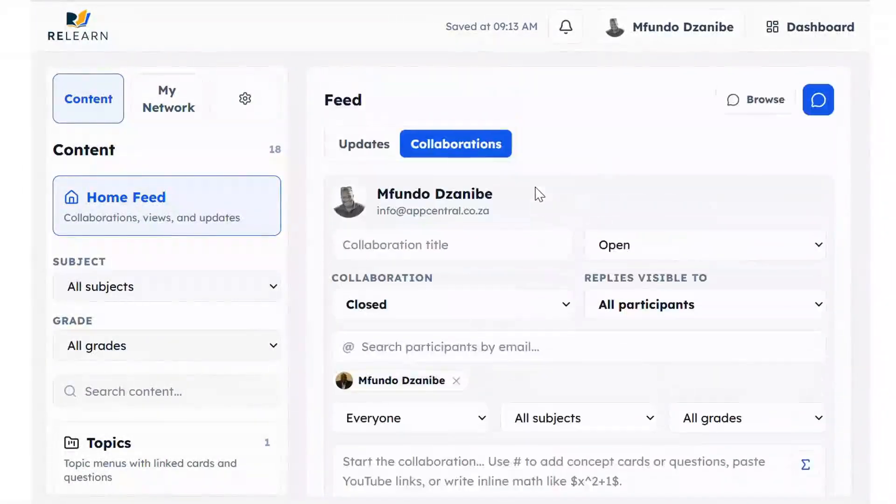
Discard the collaboration draft and scroll to the question attached to the 'Introducing Conceptual Analysis' thread
left_click(823, 99)
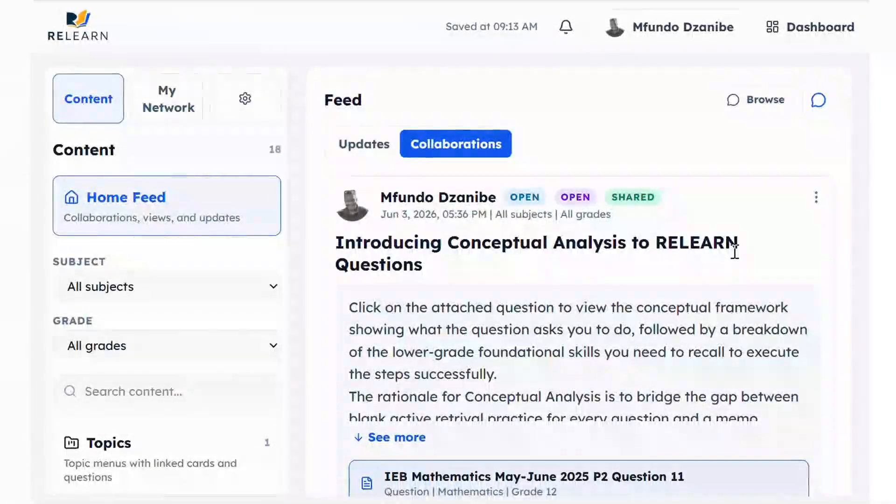
scroll(564, 374, "down", 6)
scroll(565, 375, "up", 5)
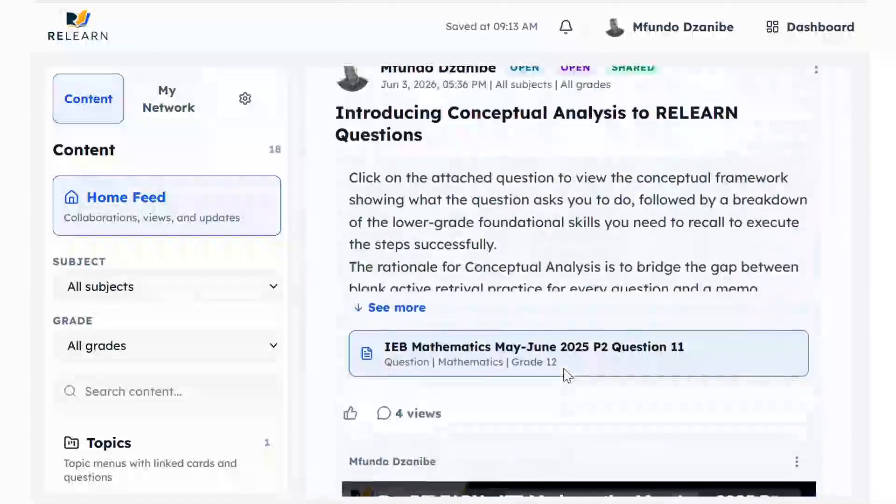
scroll(653, 275, "down", 1)
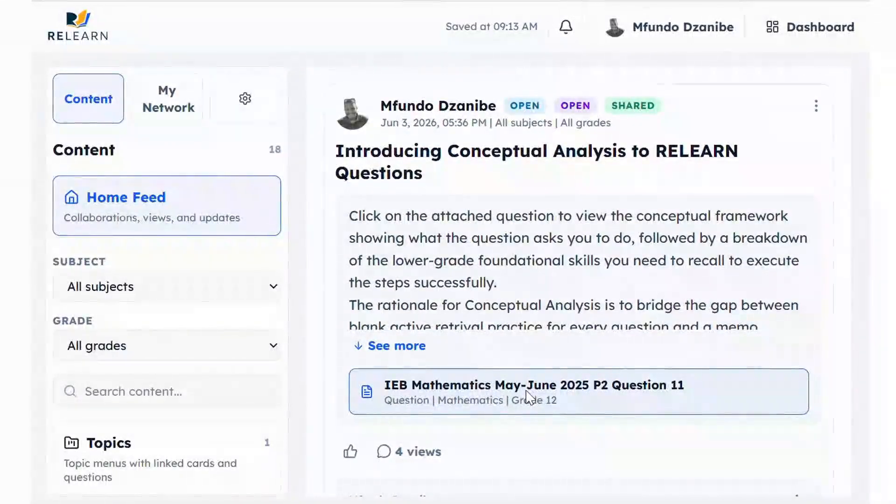
scroll(145, 418, "down", 4)
scroll(145, 418, "down", 4)
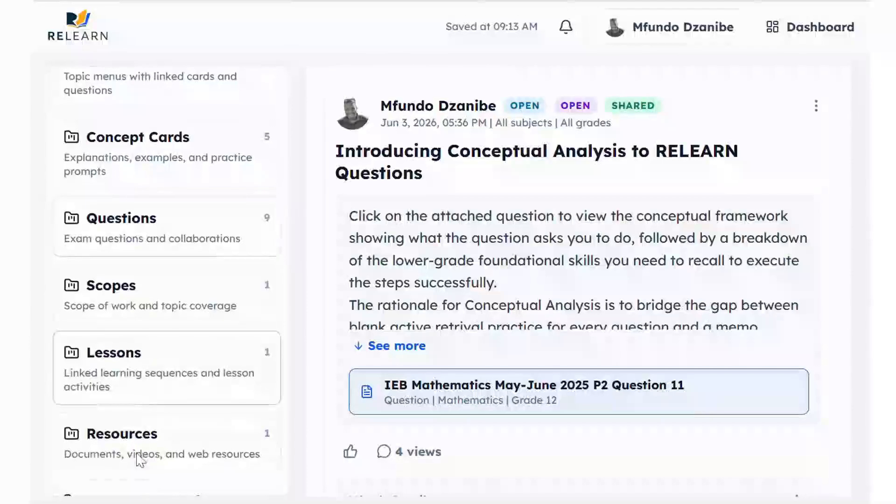
Review the conceptual analysis prerequisites of IEB Mathematics May-June 2025 P2 Question 11, then go back to Home Feed
left_click(594, 392)
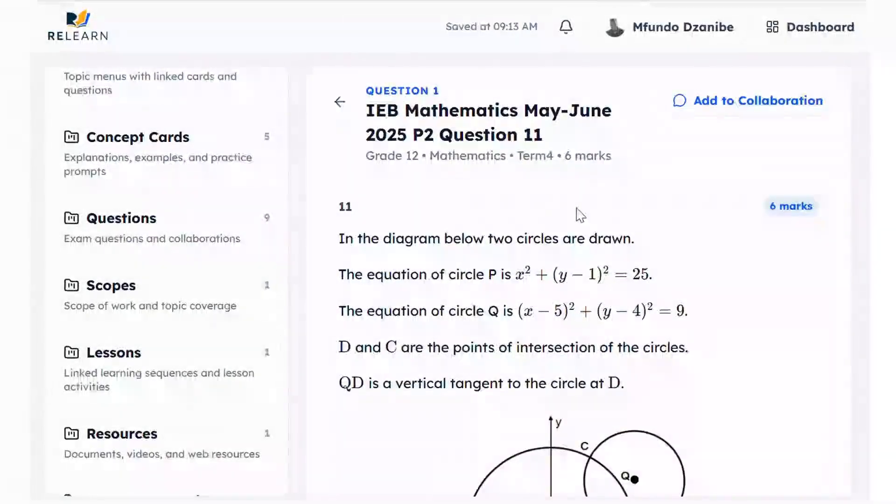
scroll(584, 278, "down", 15)
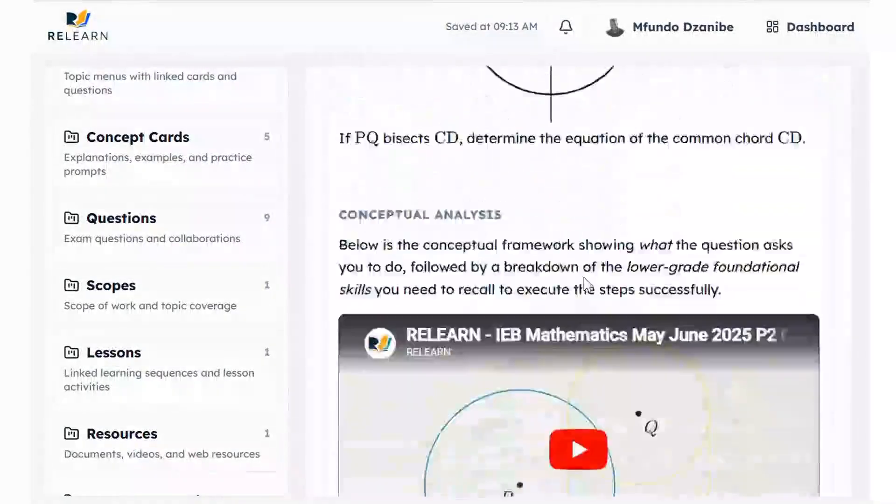
scroll(586, 279, "down", 20)
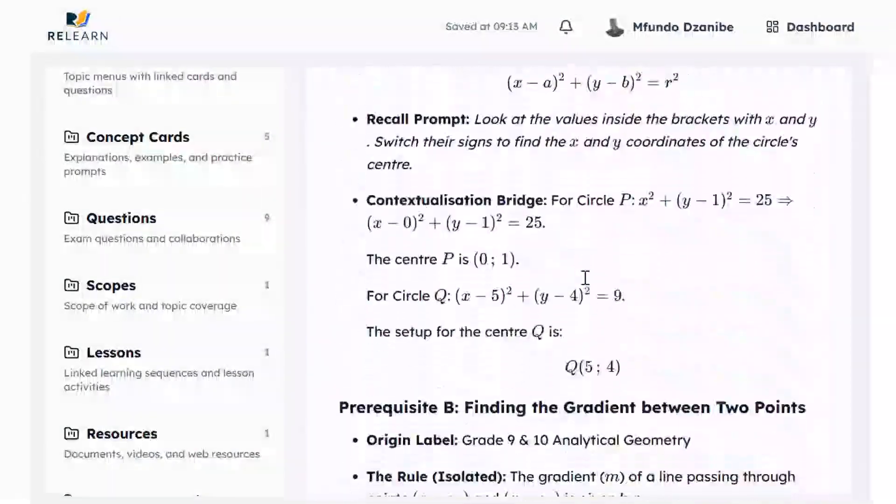
scroll(586, 281, "down", 15)
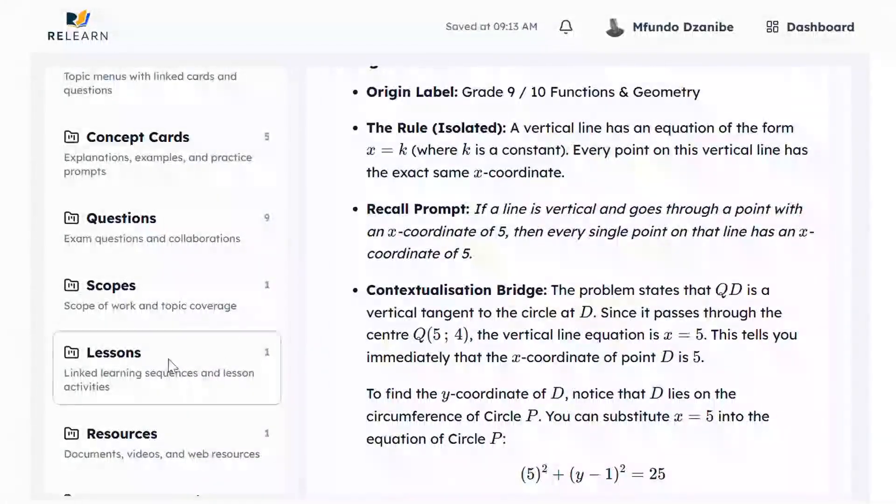
scroll(509, 301, "down", 4)
scroll(513, 304, "down", 5)
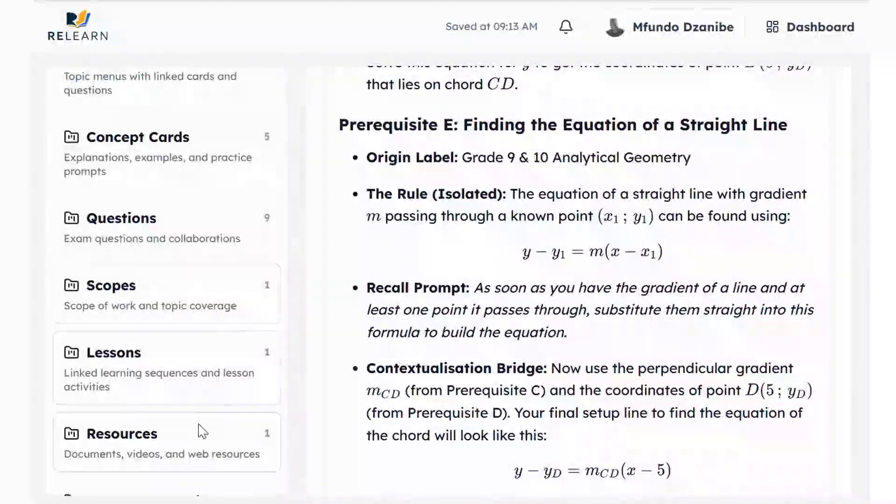
scroll(578, 212, "up", 1)
scroll(578, 213, "up", 20)
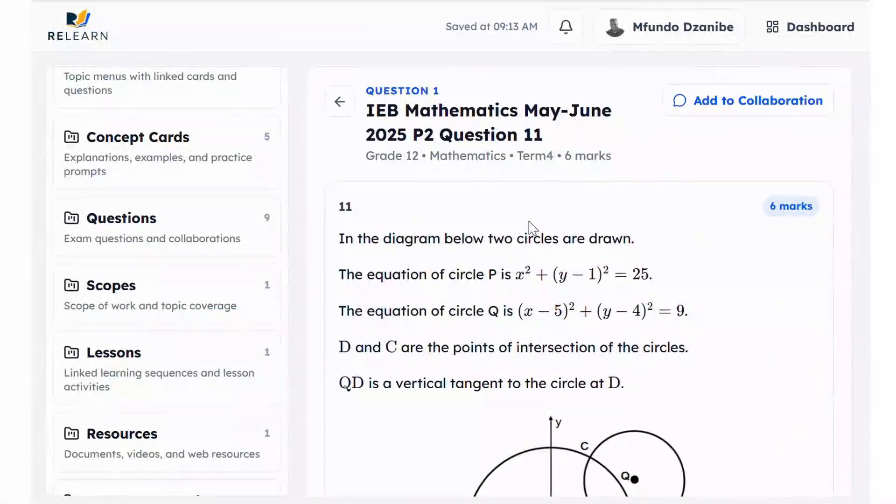
scroll(216, 170, "up", 6)
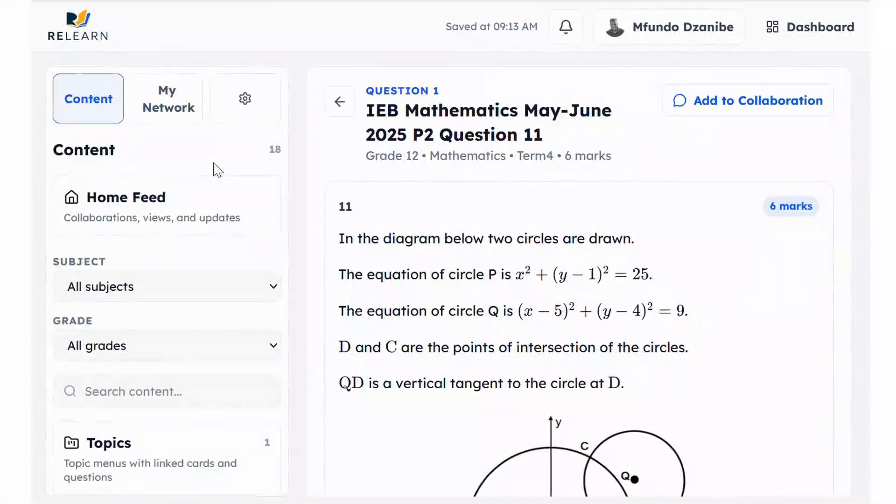
left_click(135, 227)
Scroll the Home Feed past the IEB Mathematics video post and back to the Conceptual Analysis thread
scroll(602, 302, "down", 5)
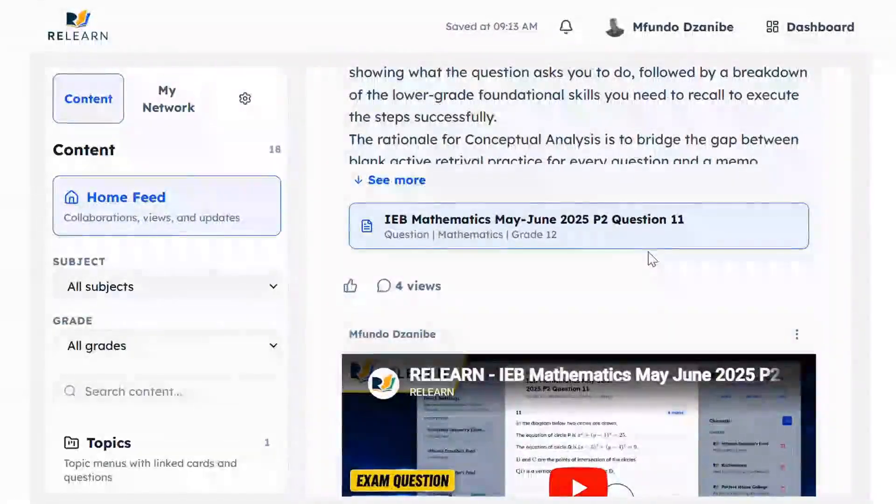
scroll(685, 258, "up", 5)
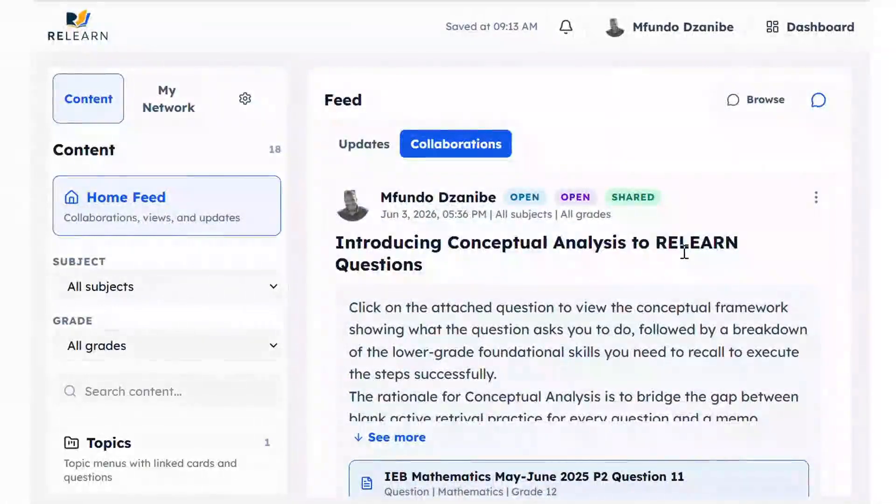